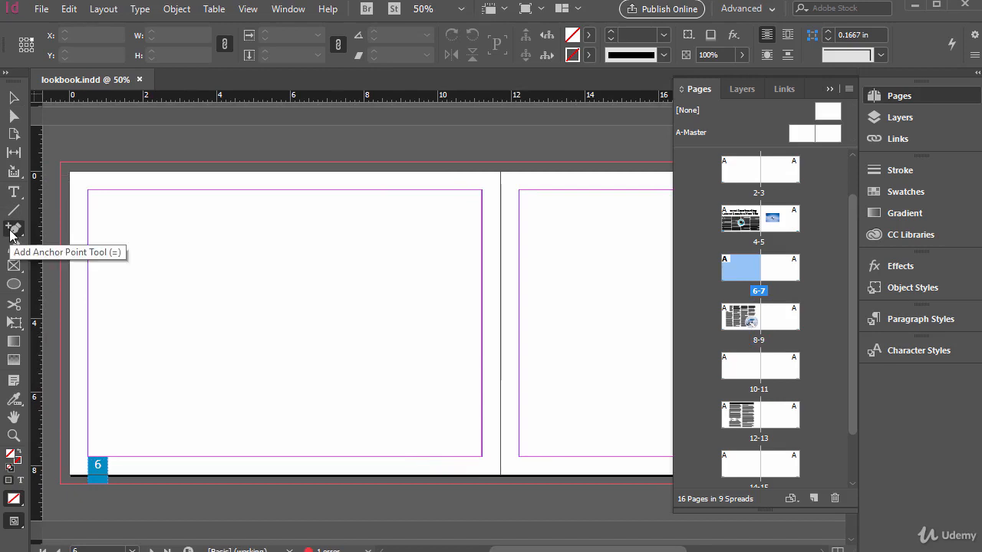
Step: Draw an open S-shaped path about 9.1 in wide and 3.6 in high across page 6 with the Pen tool
drag(11, 234, 69, 225)
click(112, 358)
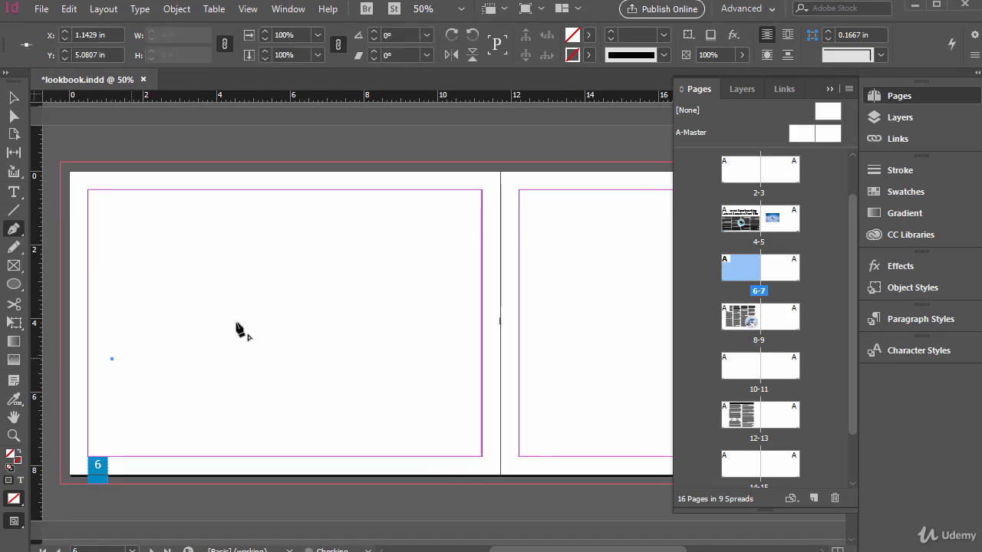
drag(270, 268, 346, 285)
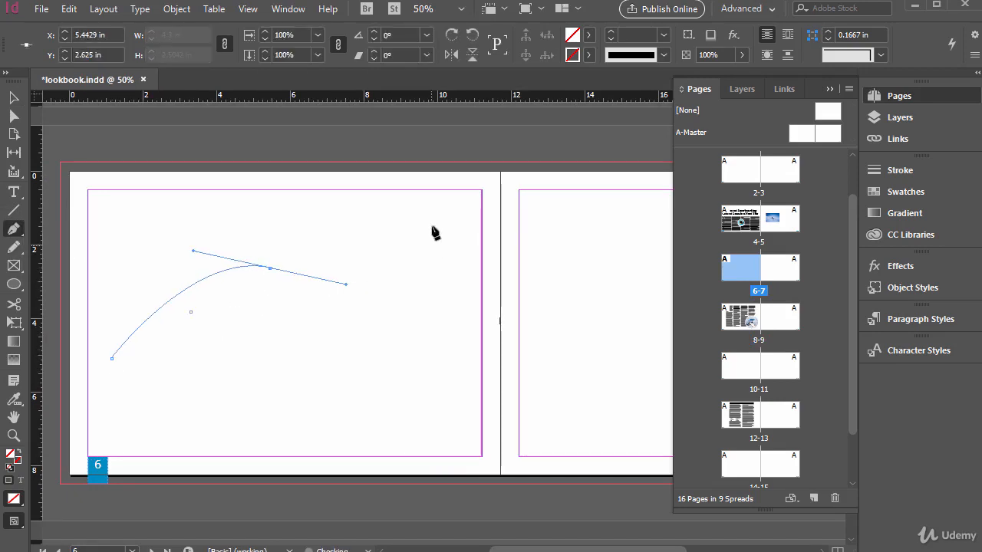
drag(448, 227, 481, 190)
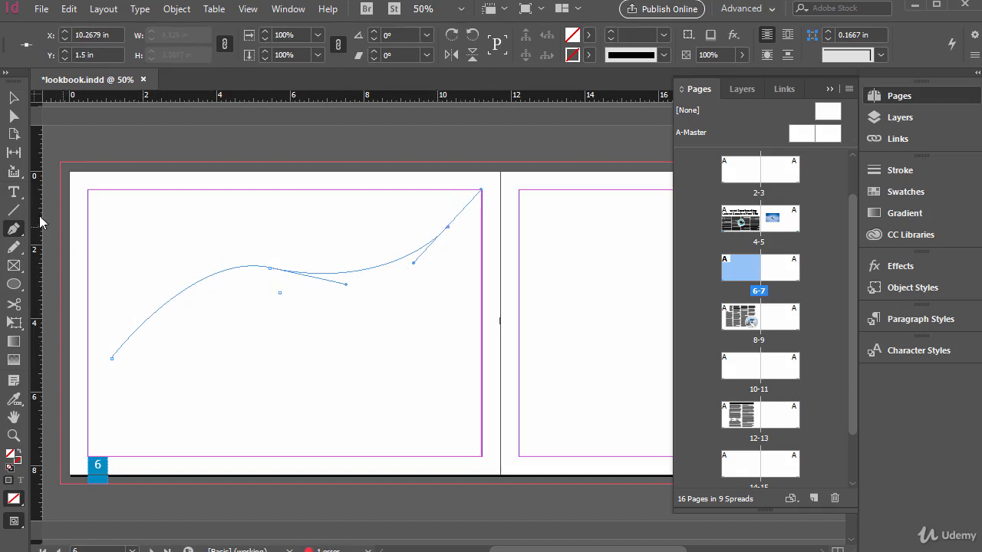
Step: Add the text "SNOWBOARDNIG SEASON IS HERE" along the curved path, starting at its lower end, with the Type on a Path tool
click(15, 194)
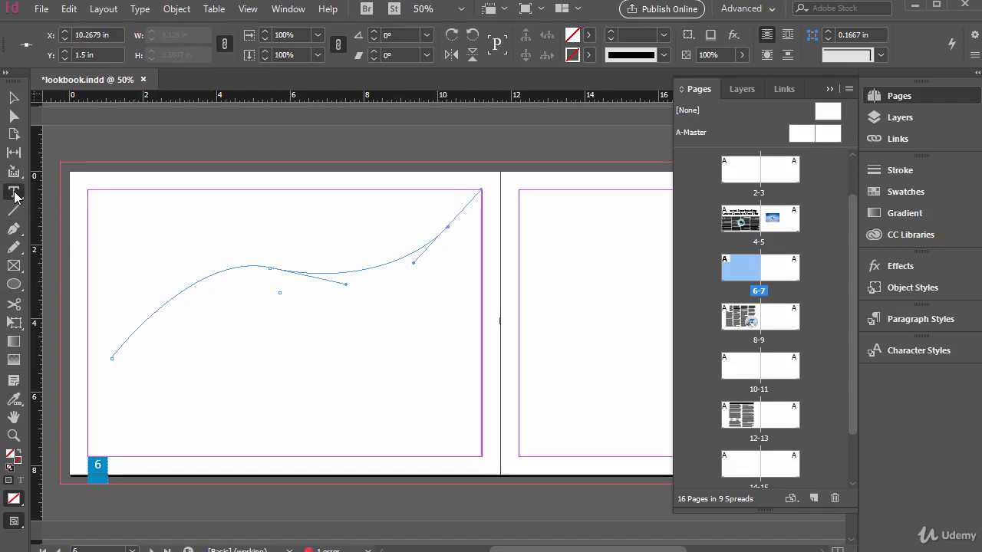
click(15, 195)
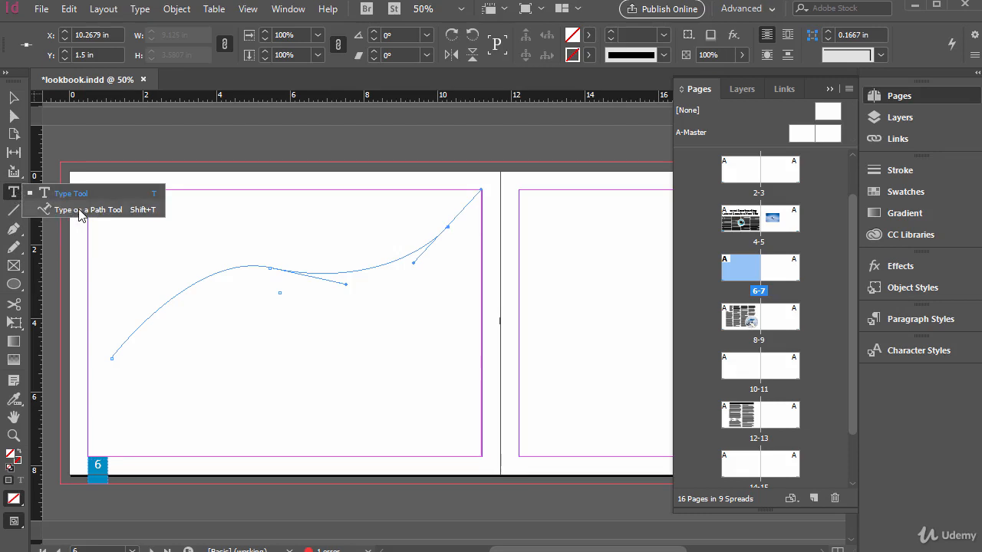
click(81, 210)
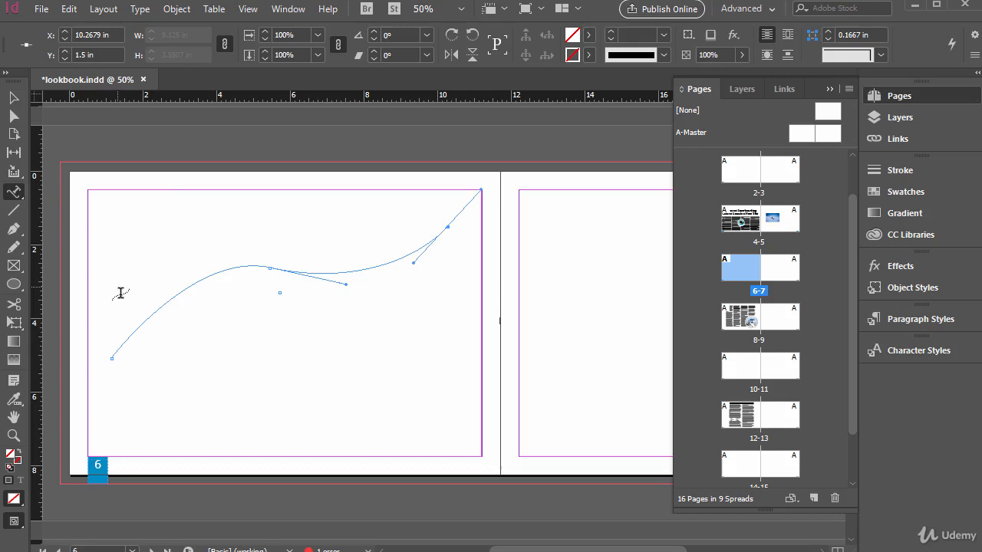
click(126, 338)
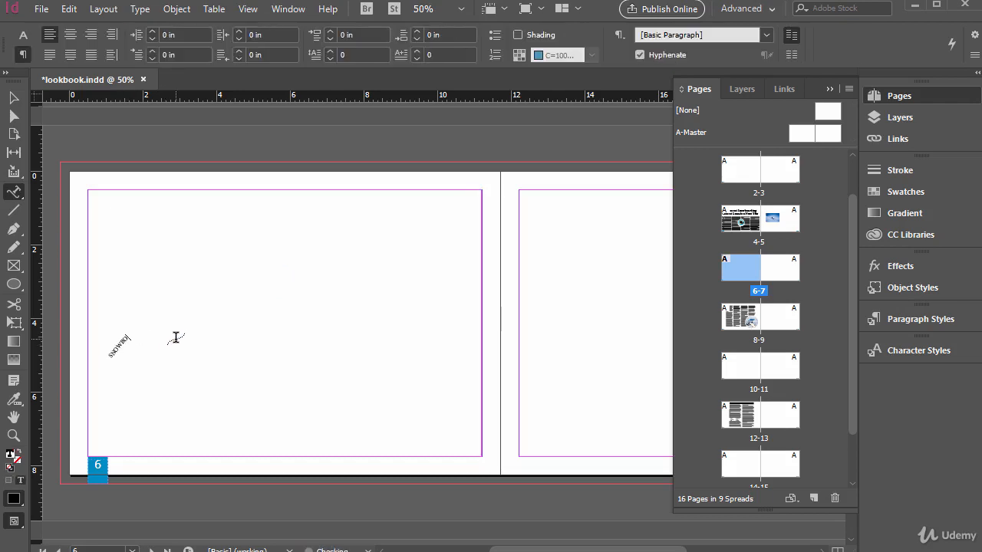
text(SNOWBOARDING SEASON IS HERE)
Step: Set the font size of all the text on the curved path to 36 pt
key(ctrl+a)
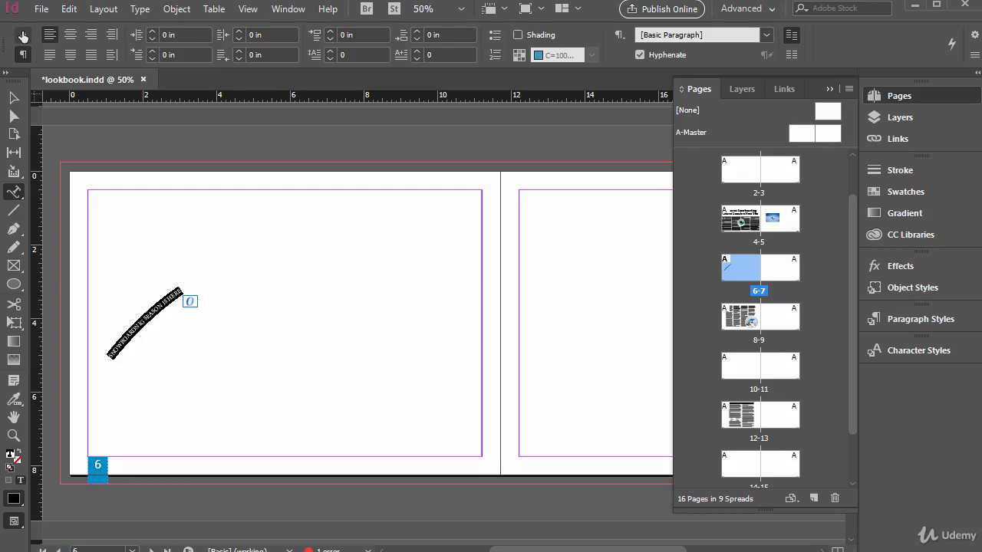
click(22, 39)
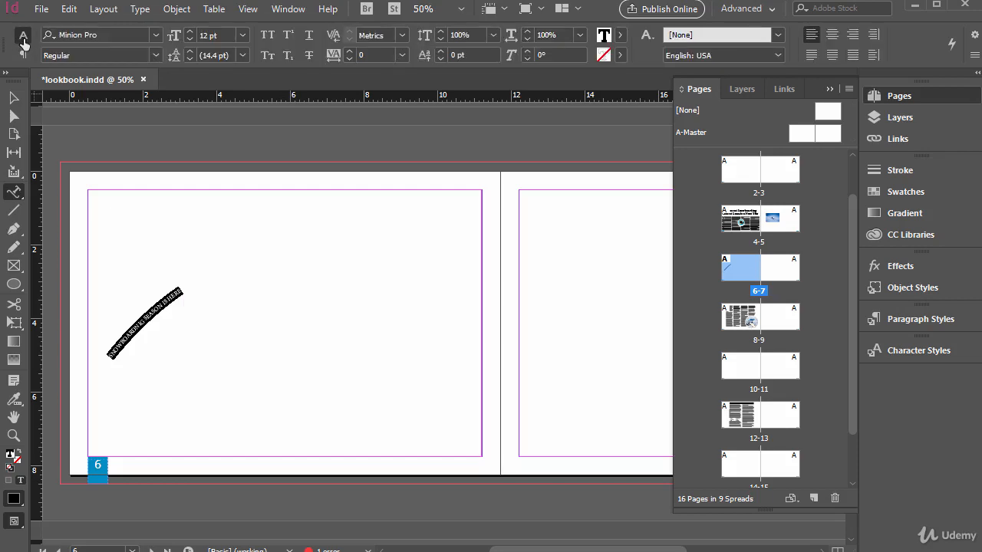
click(244, 36)
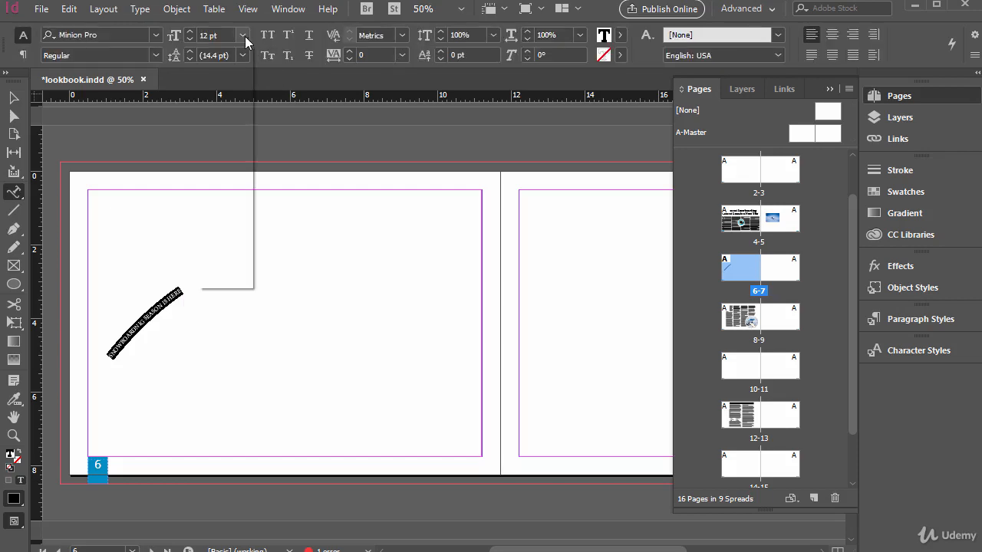
click(229, 229)
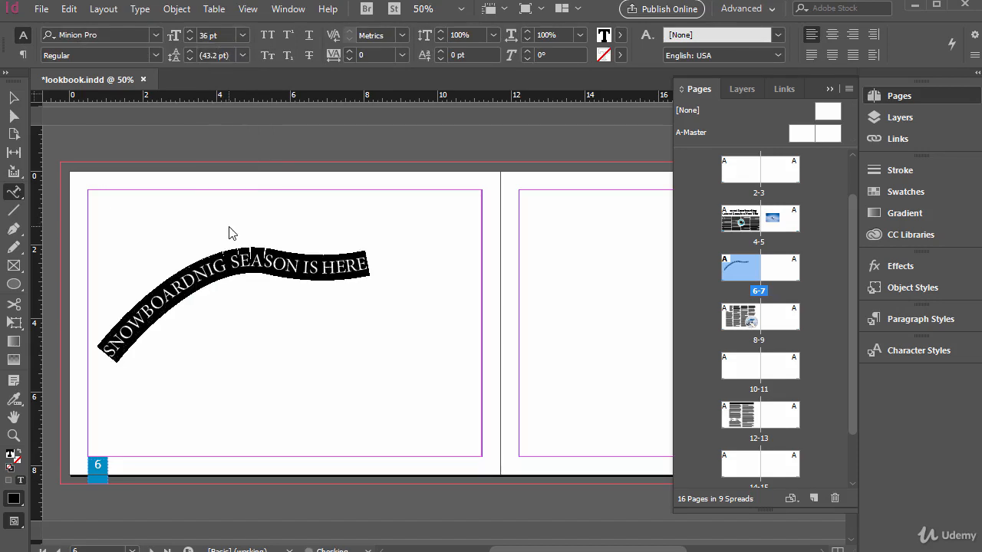
Step: Correct the misspelled first word on the path to "SNOWBOARDING" by replacing NI with IN, and deselect the text
click(212, 271)
drag(215, 272, 200, 266)
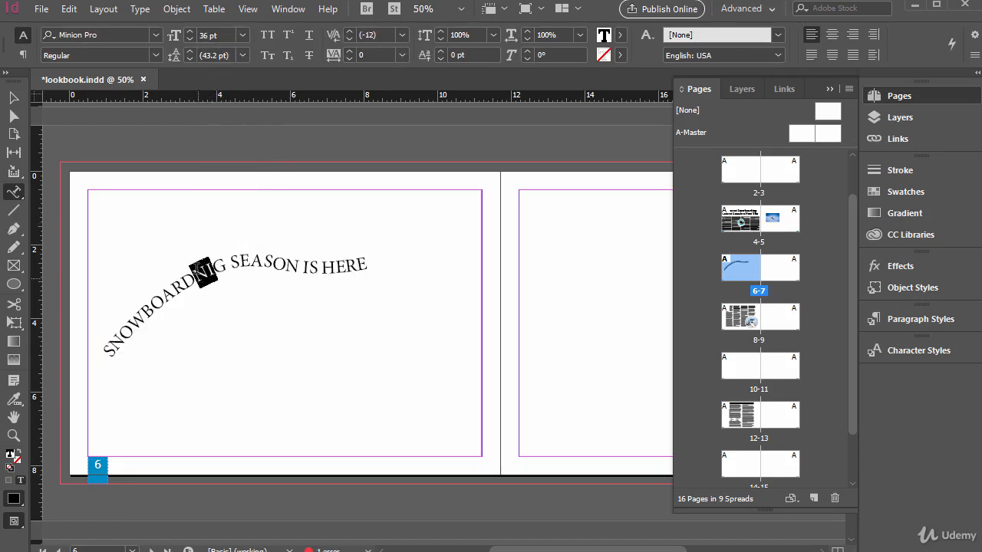
text(IN)
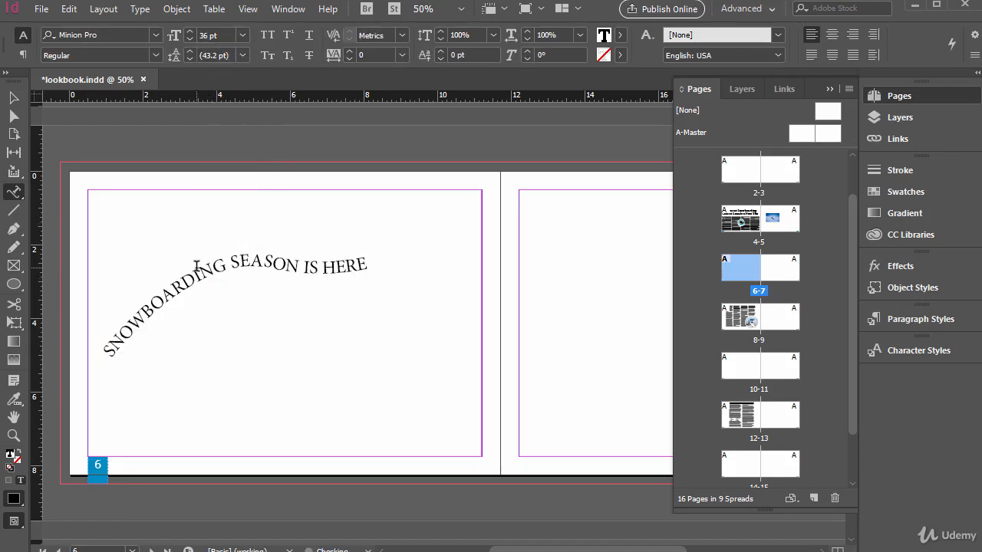
click(13, 98)
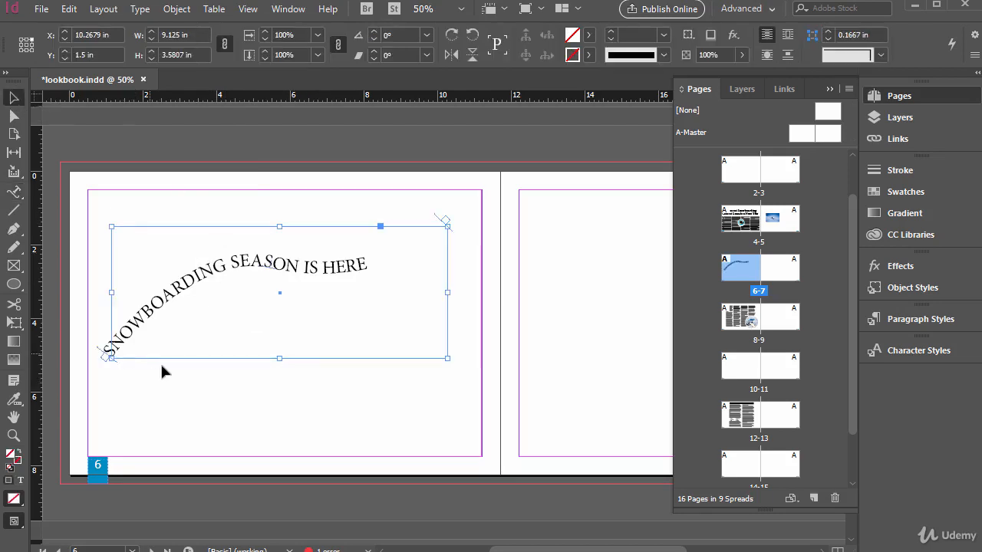
click(182, 389)
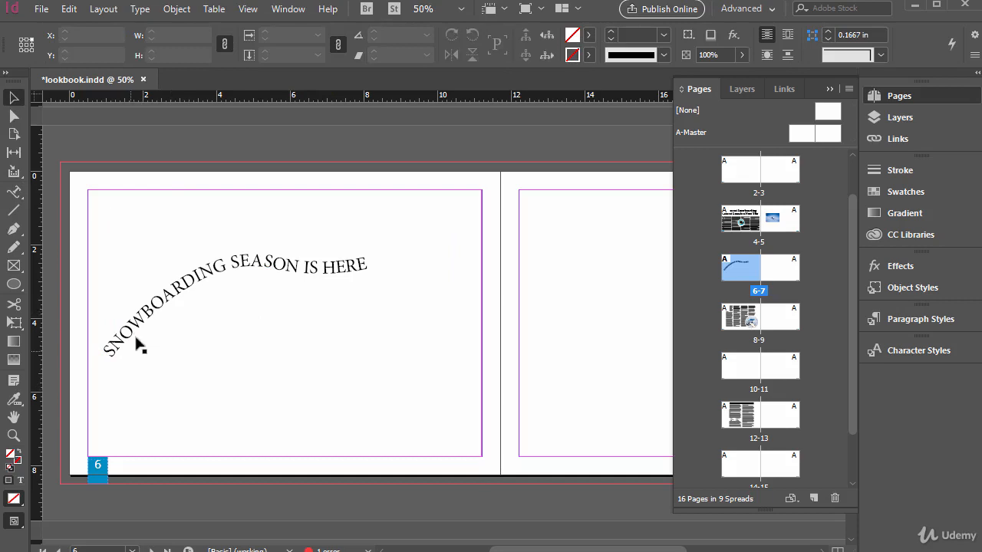
Step: Reshape the first half of the text path by raising its starting anchor point and extending the middle anchor's direction handle into a rounder arch
click(13, 116)
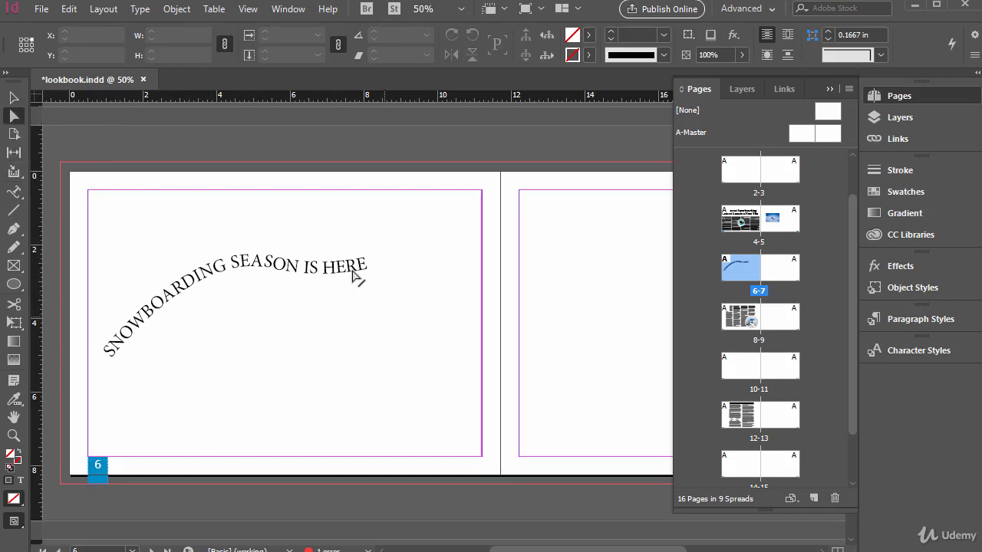
click(375, 274)
key(ctrl+equal)
key(ctrl+equal)
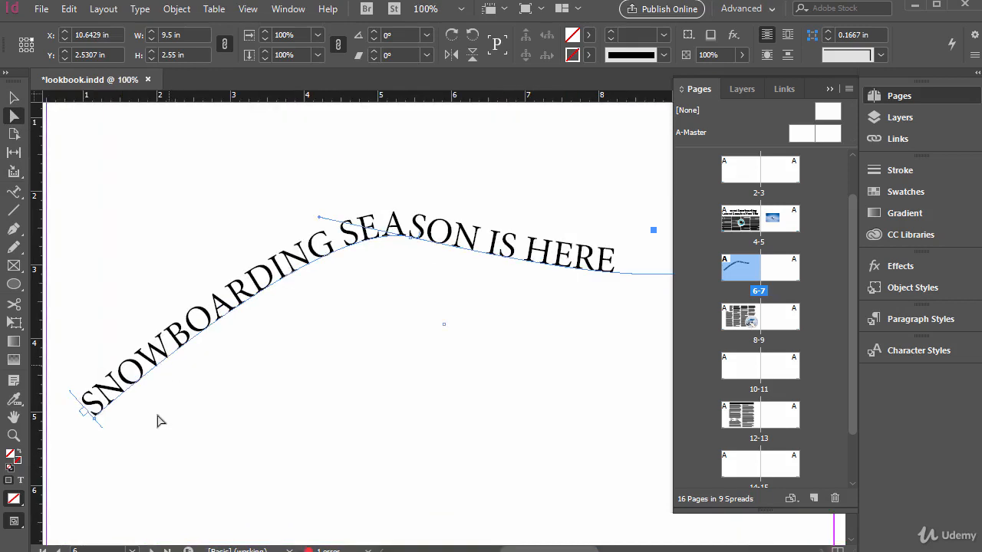
drag(84, 415, 77, 336)
drag(319, 218, 228, 138)
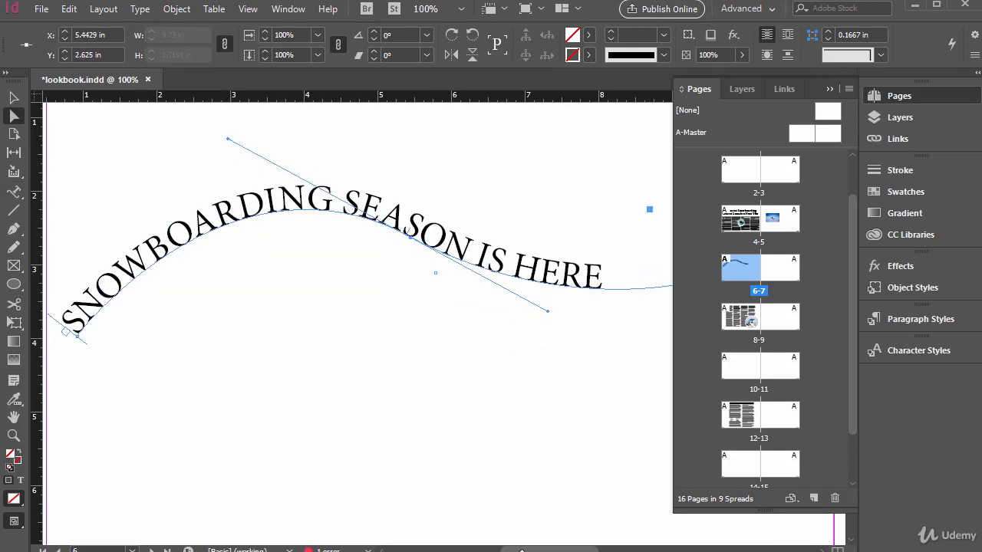
Step: Add an anchor point to the path just past the word HERE and move it up to form a second wave
drag(533, 550, 566, 550)
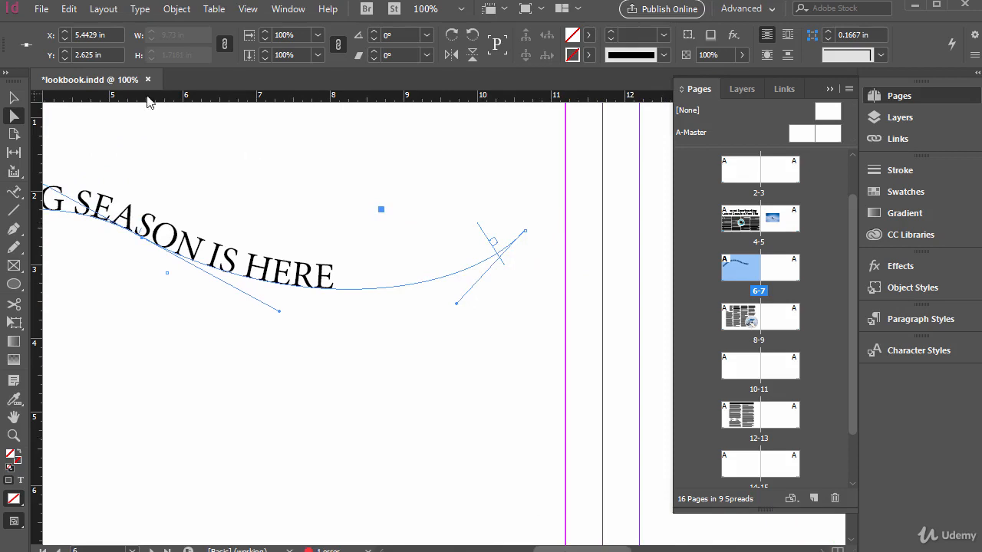
click(14, 192)
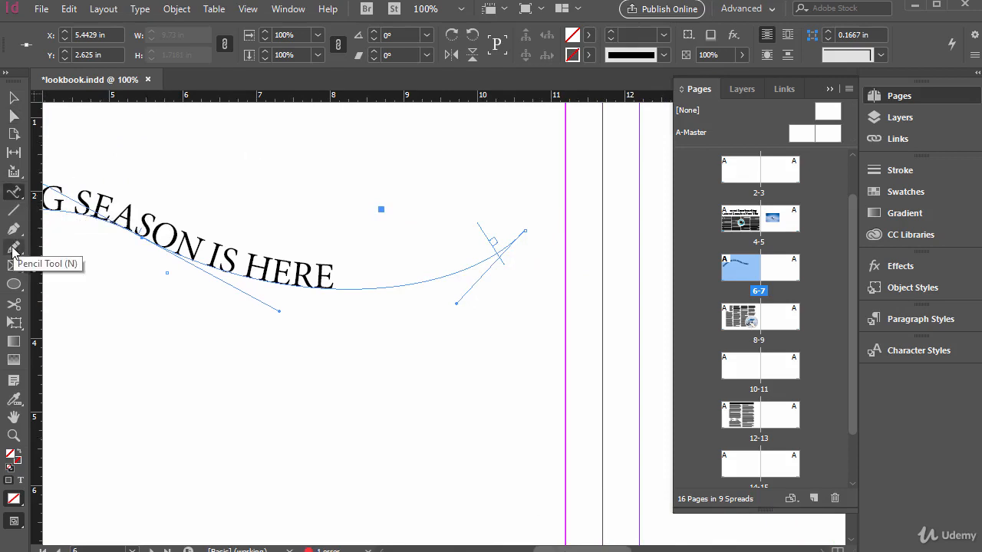
click(12, 230)
click(12, 230)
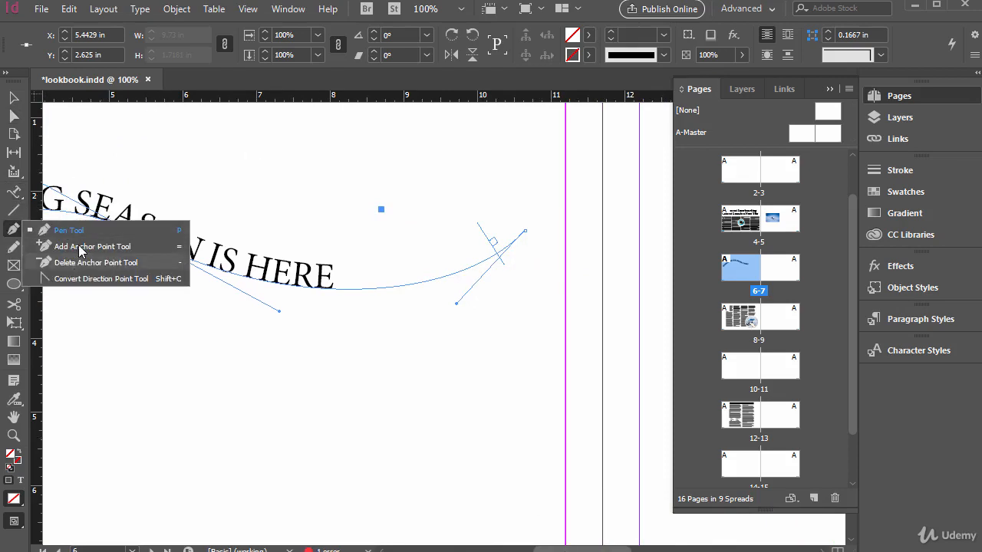
click(93, 247)
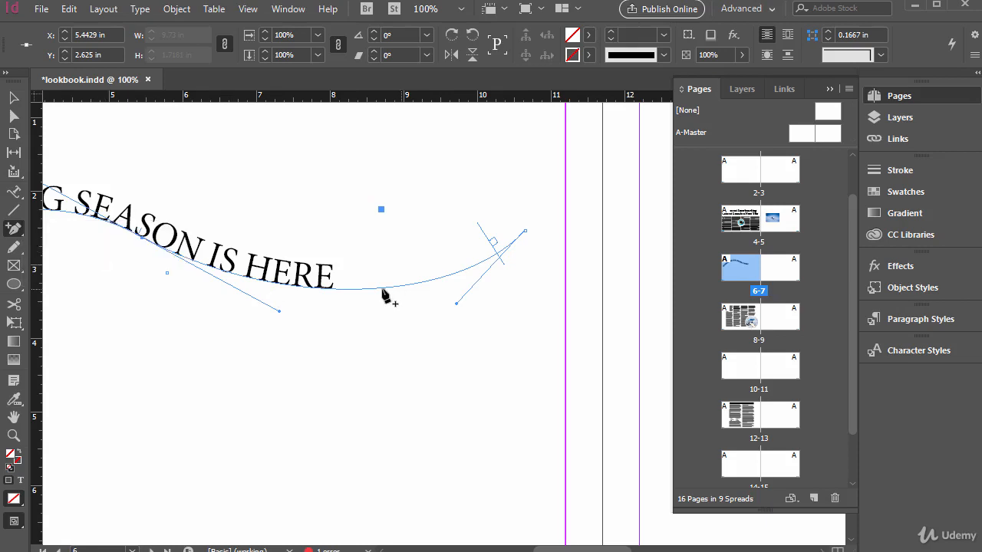
click(394, 288)
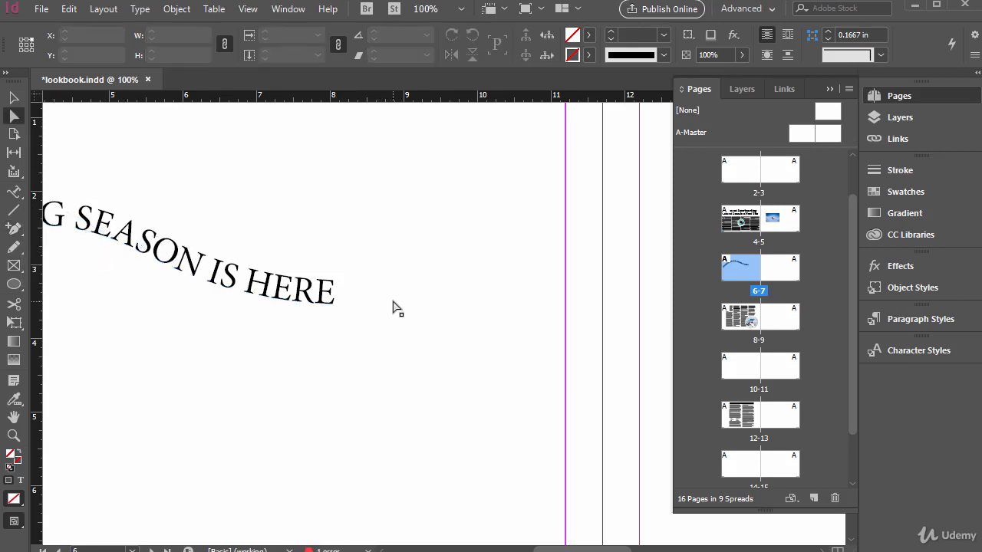
click(393, 302)
drag(394, 303, 407, 246)
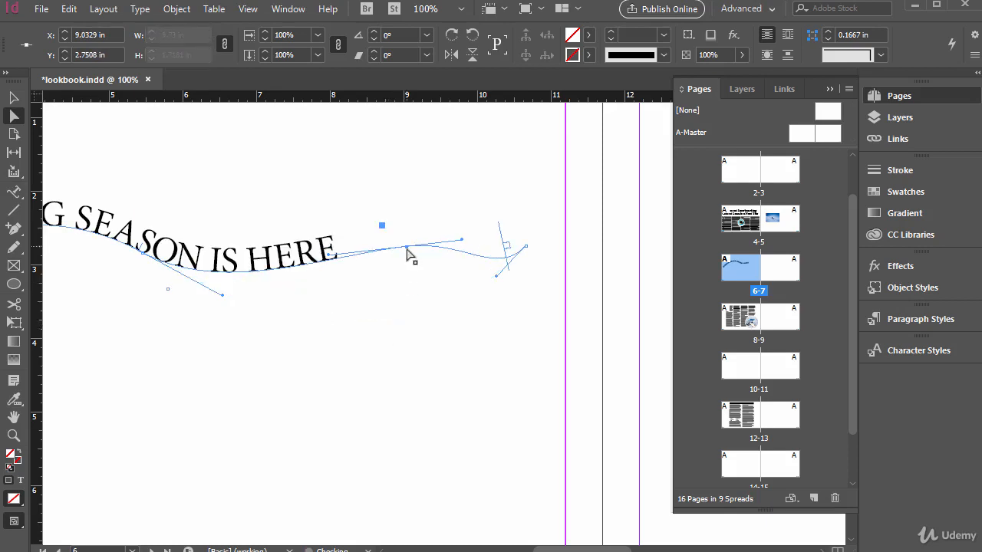
Step: Examine how the snowboarding text follows the whole reshaped path on page 6
scroll(168, 333, left, 5)
key(ctrl+minus)
key(ctrl+minus)
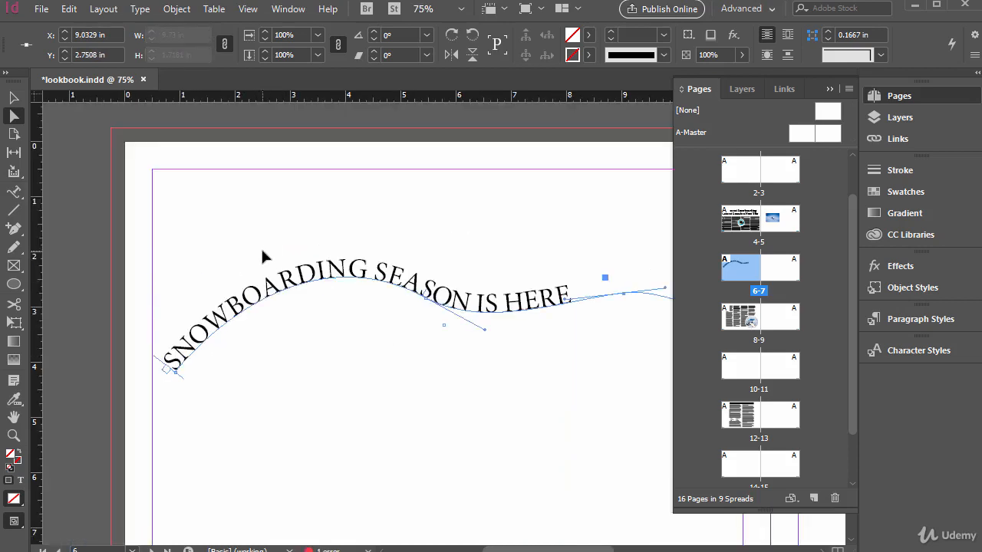
click(558, 389)
scroll(384, 353, right, 2)
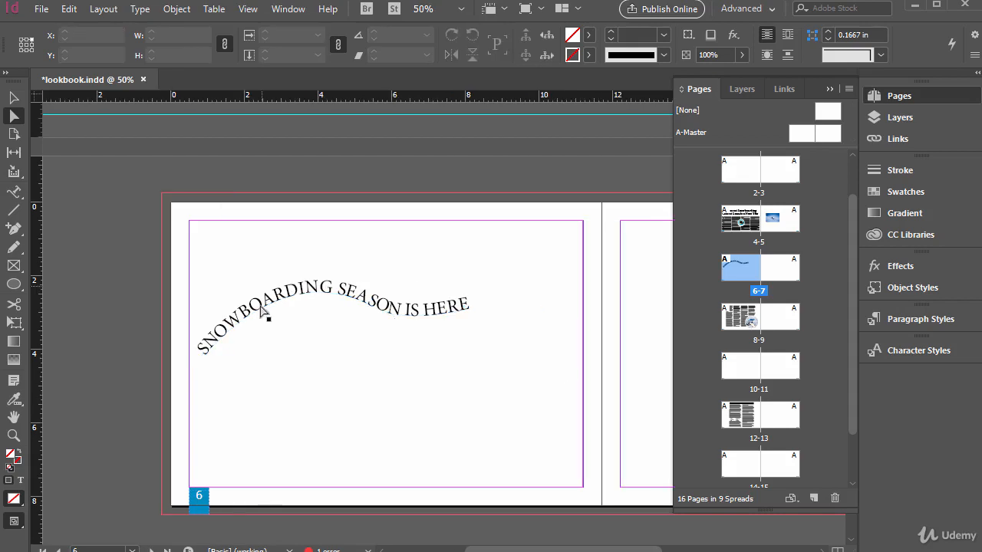
click(352, 301)
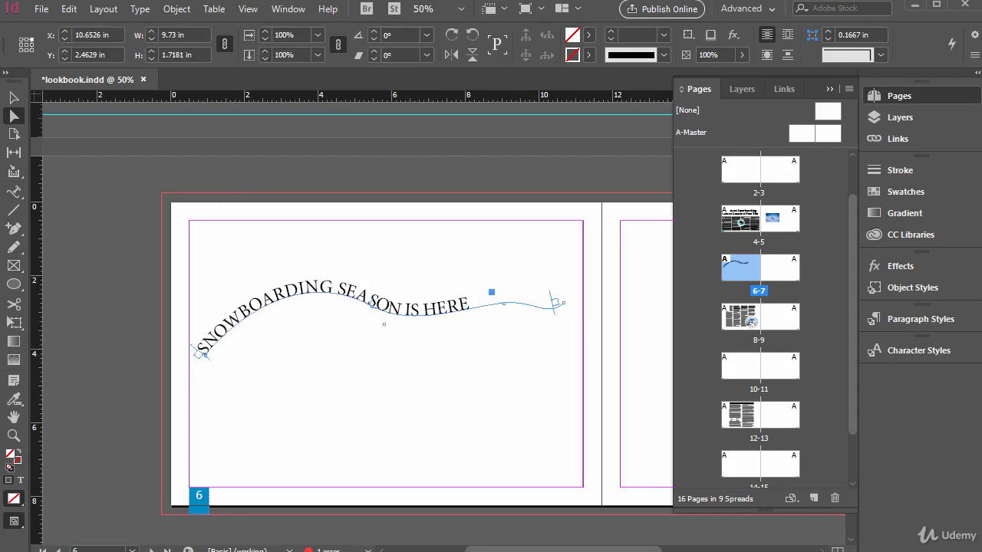
scroll(201, 353, right, 4)
click(293, 356)
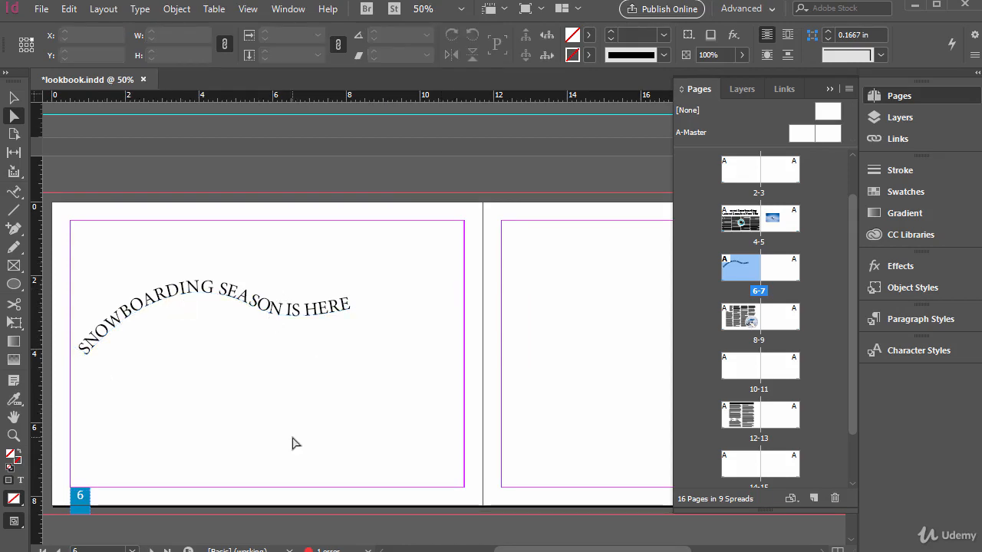
Step: Draw a circle about 4.9 in in diameter in the middle of page 7 with the Ellipse tool
drag(568, 550, 624, 549)
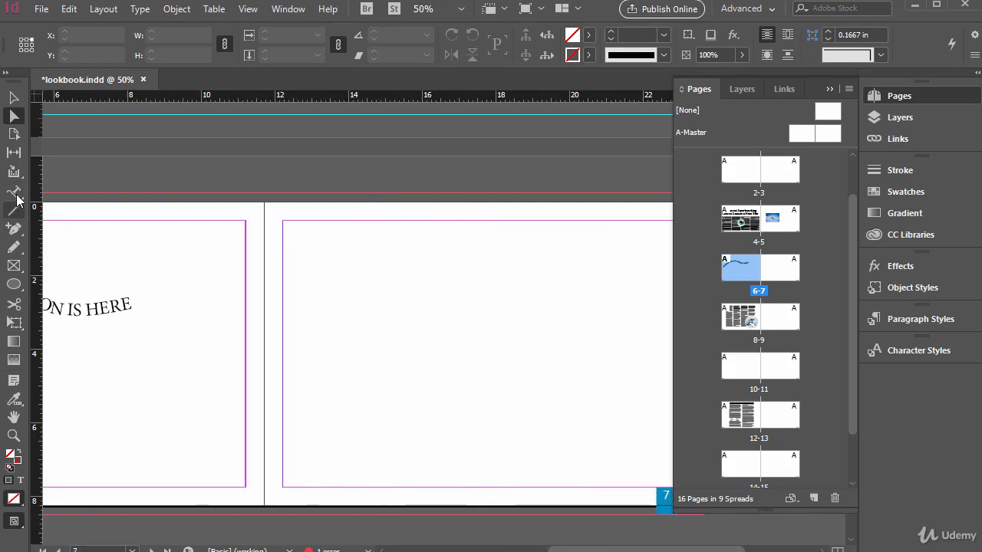
click(15, 285)
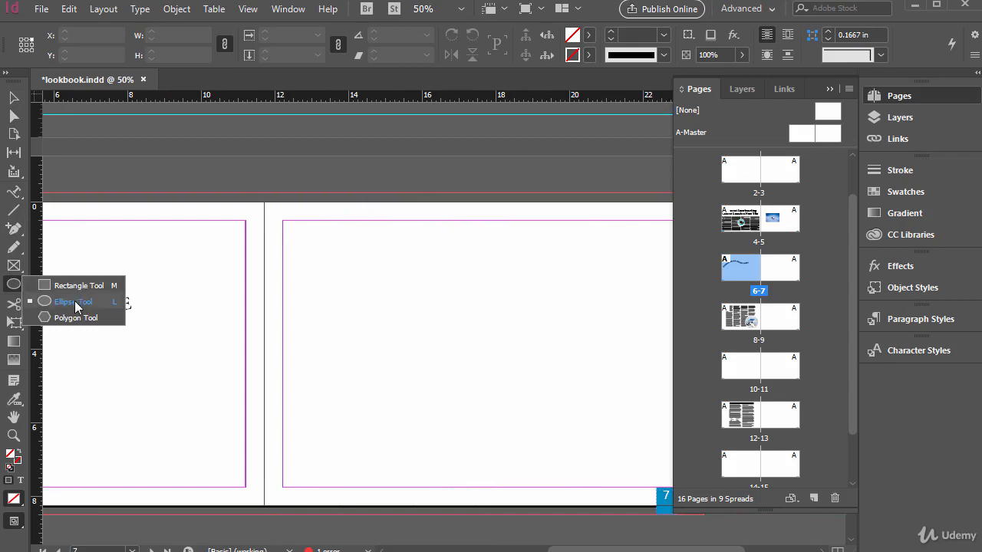
click(75, 303)
drag(646, 551, 669, 551)
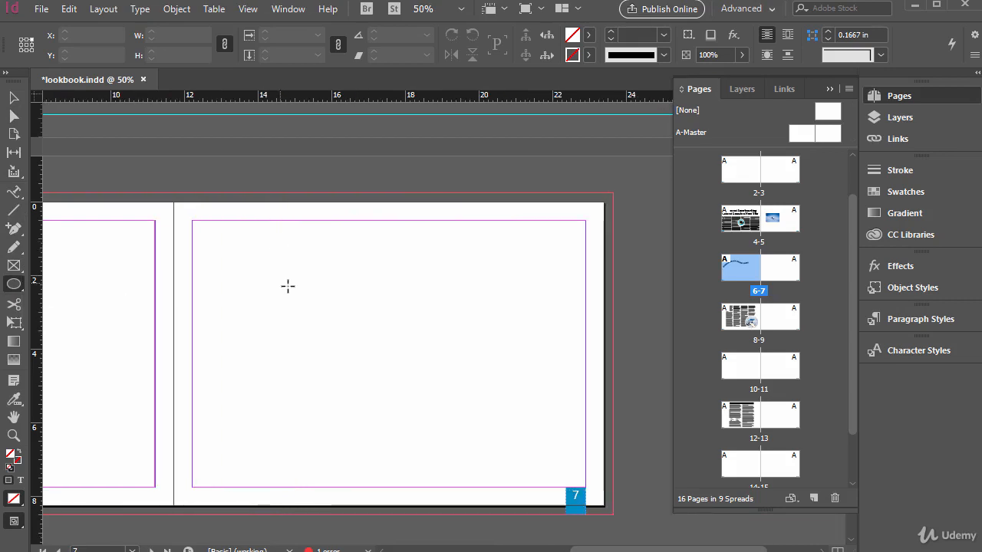
drag(291, 268, 487, 449)
Step: Add the text "COLORADO POWDER AT WINTERCREST RESORT" along the circle, starting on its upper-left arc, with the Type on a Path tool
click(14, 191)
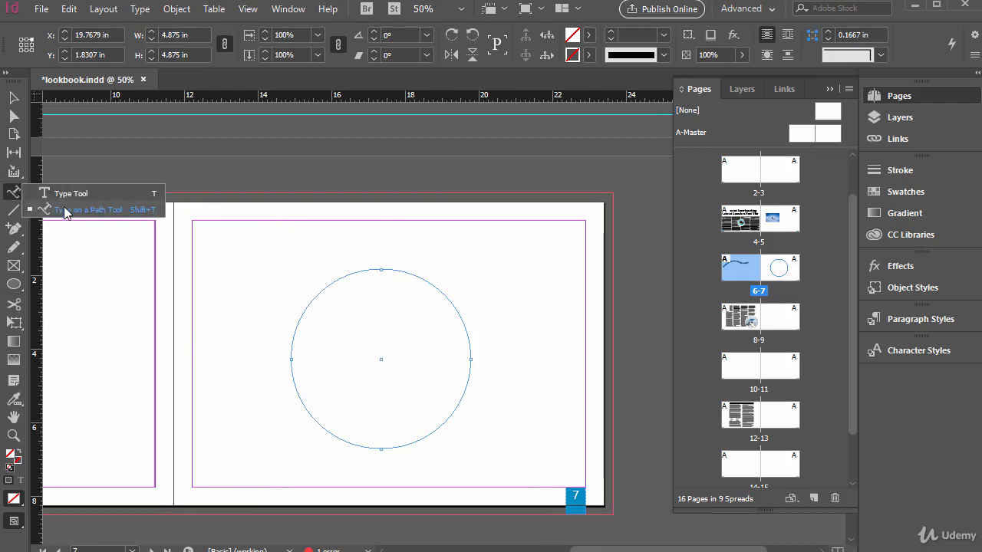
click(66, 212)
click(303, 309)
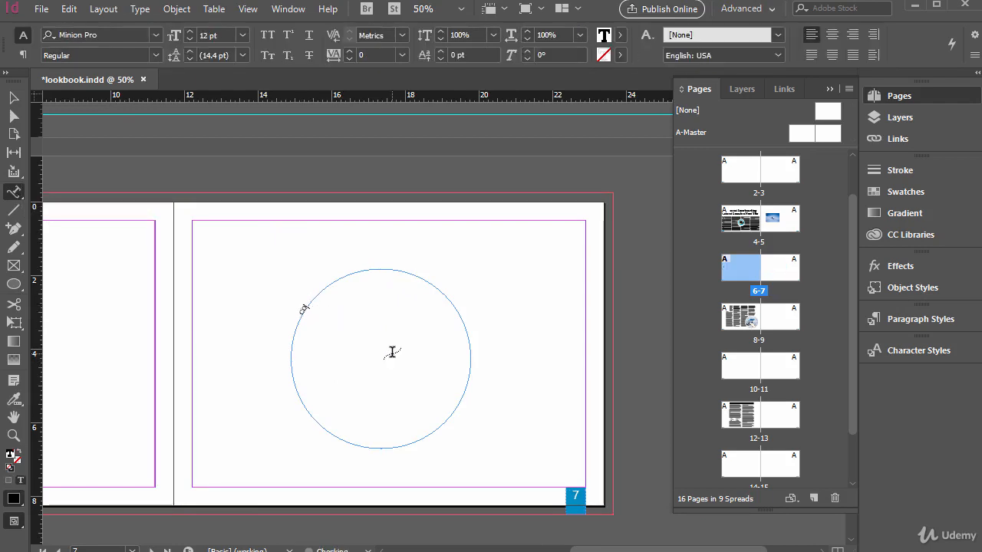
text(COLORADO POWDER AT WINTERCREST RESOR)
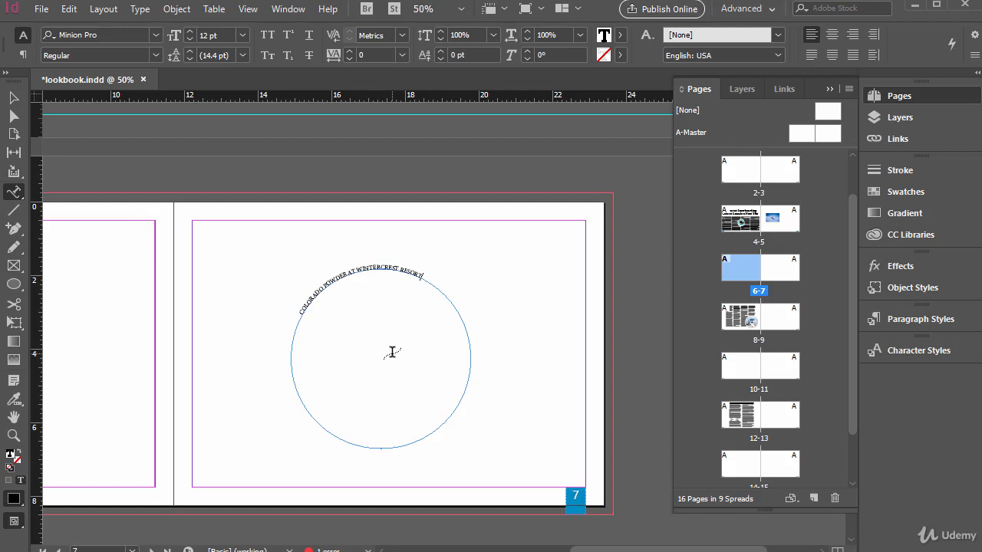
Step: Set all of the circle text to 36 pt and select its circular path with the Direct Selection tool
key(ctrl+a)
click(242, 35)
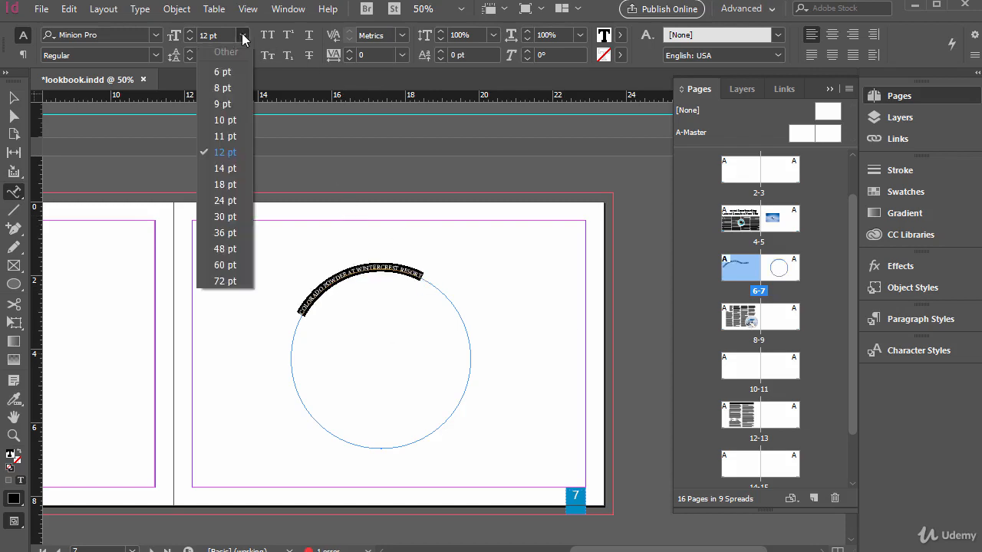
click(227, 233)
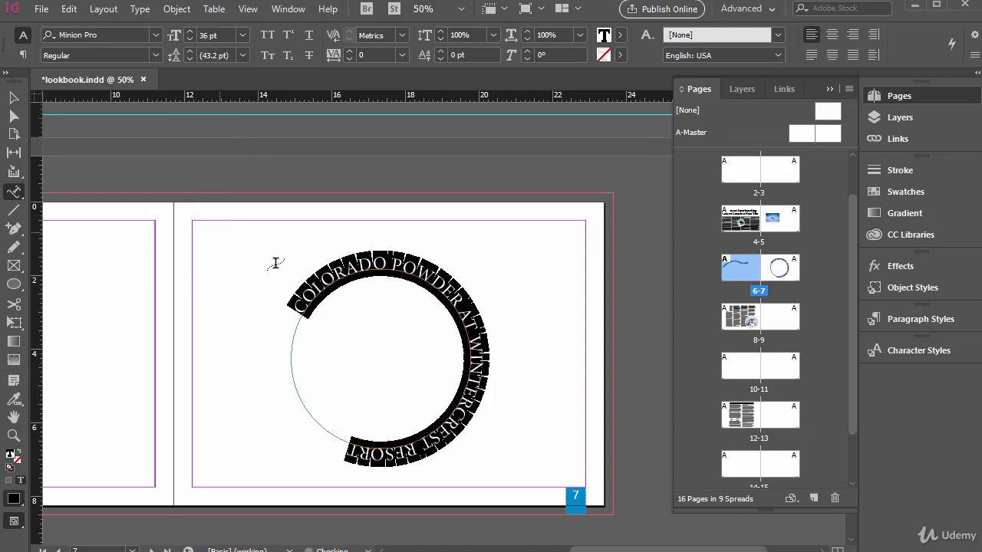
click(14, 115)
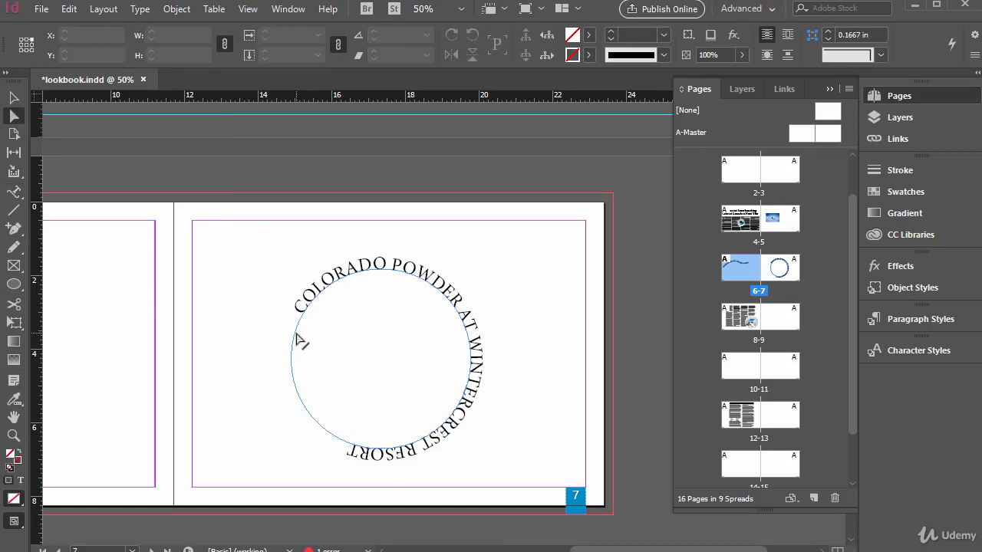
click(299, 341)
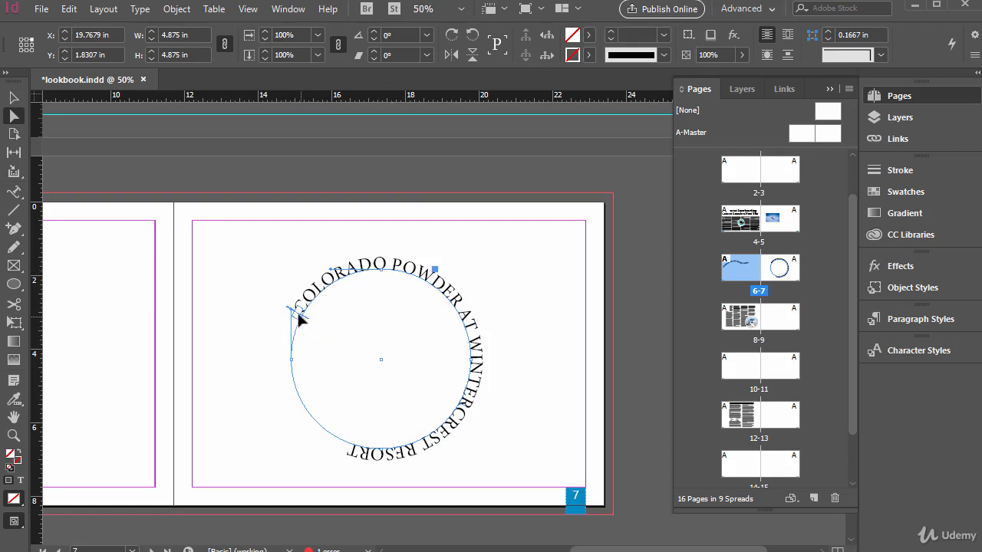
Step: Try pulling the circle's left anchor point outward and bulging its upper-left segment, and undo both reshapes
drag(292, 362, 215, 357)
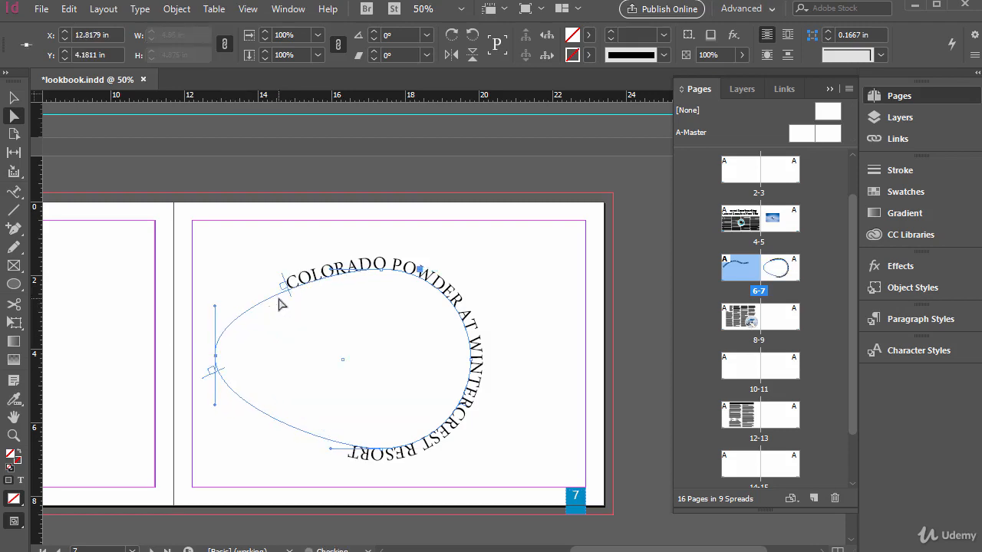
drag(276, 293, 250, 251)
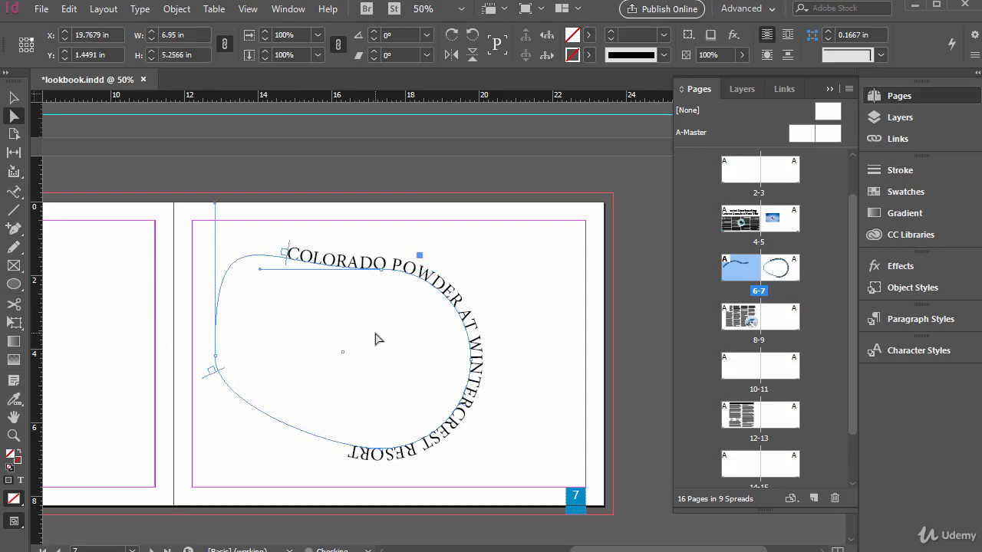
key(ctrl+z)
key(ctrl+z)
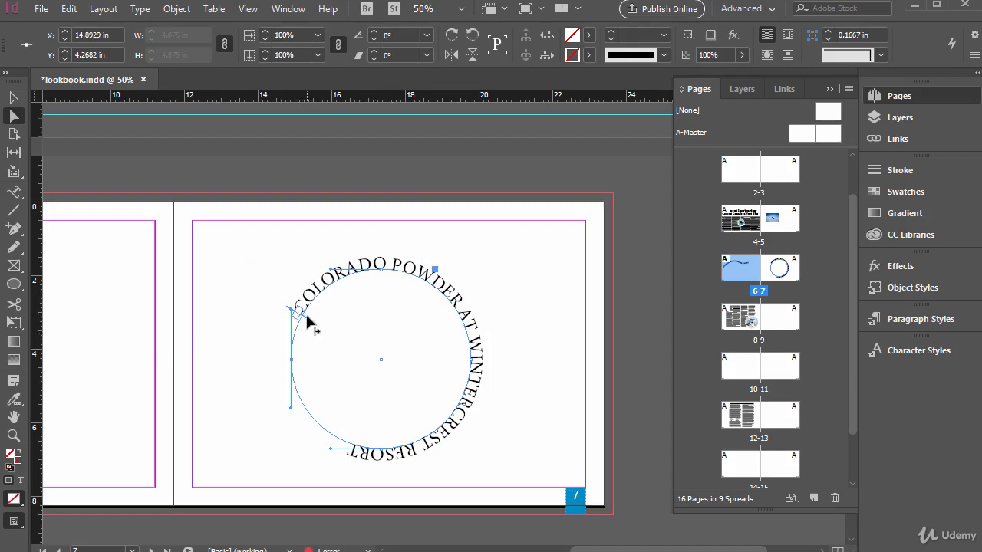
Step: Try sliding the text's start bracket along the upper-left arc and its end bracket to the lower-right arc and back to the lower left
drag(313, 308, 318, 303)
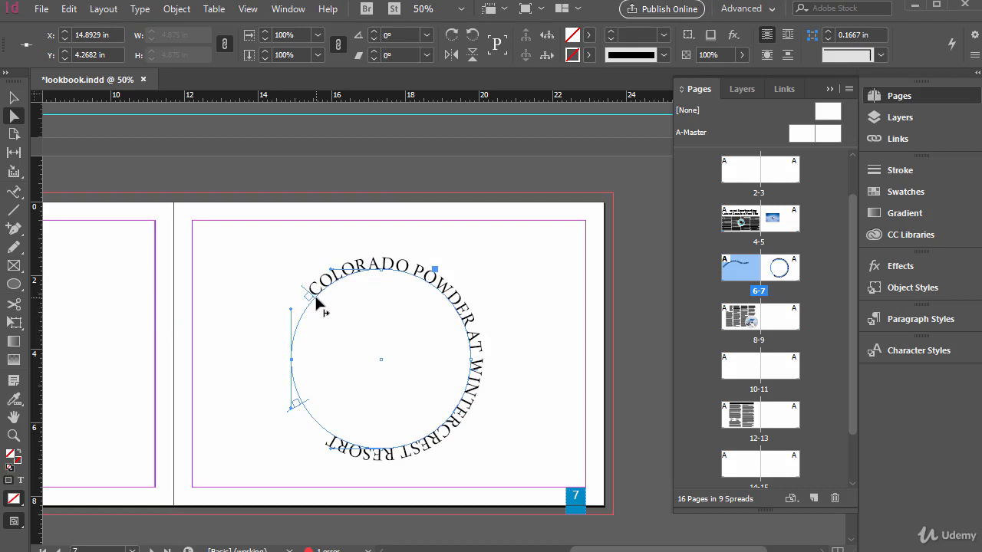
drag(303, 322, 292, 344)
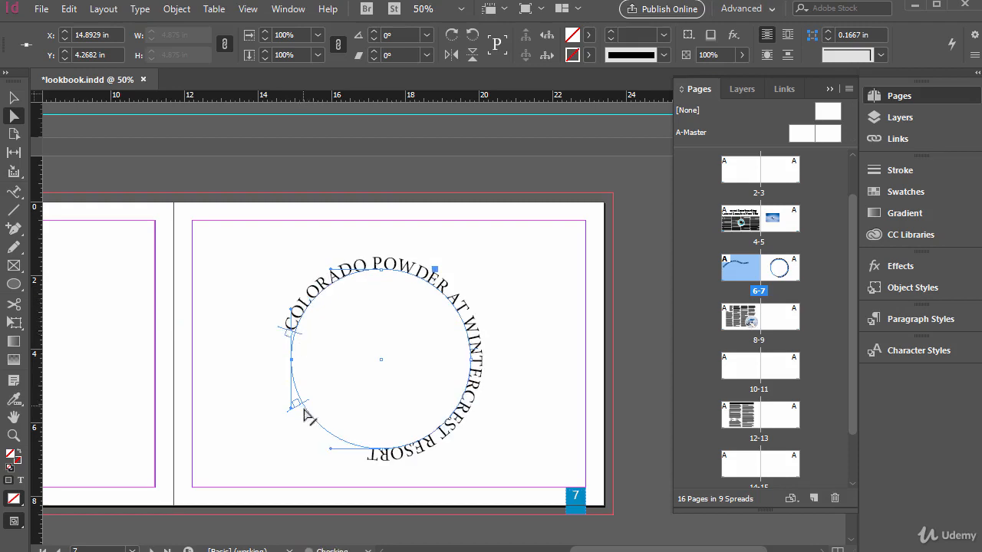
click(298, 404)
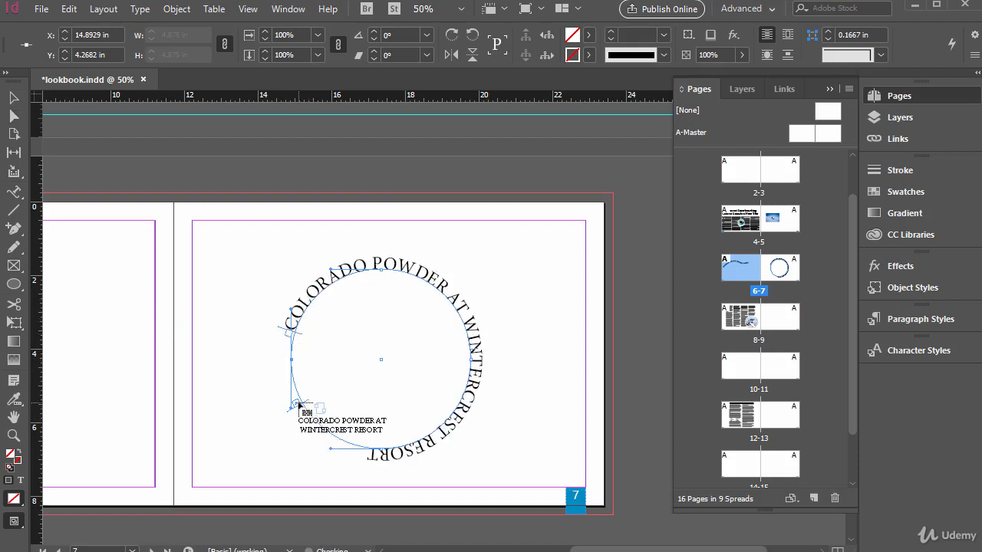
key(a)
drag(306, 402, 461, 401)
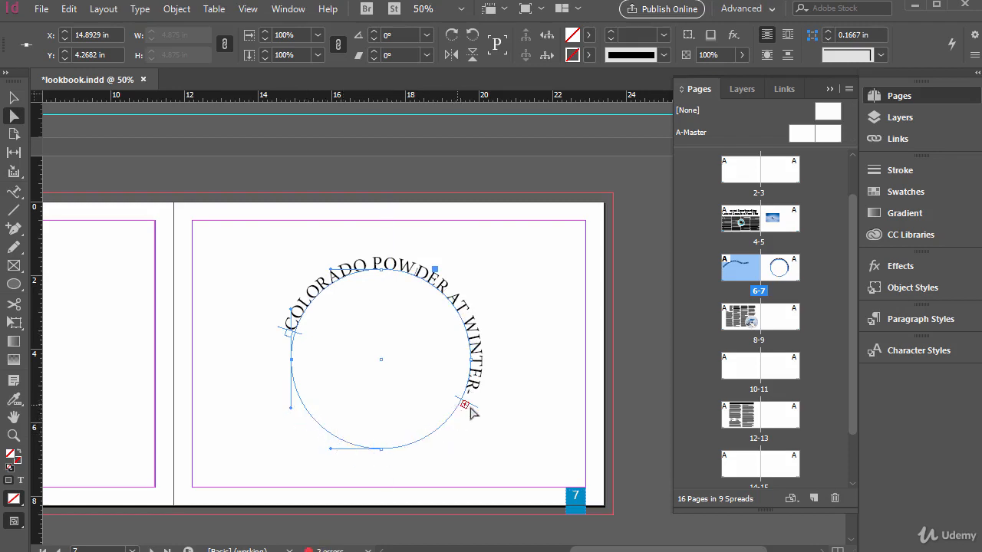
mouse_move(455, 431)
mouse_down()
mouse_move(345, 444)
mouse_move(308, 432)
mouse_up()
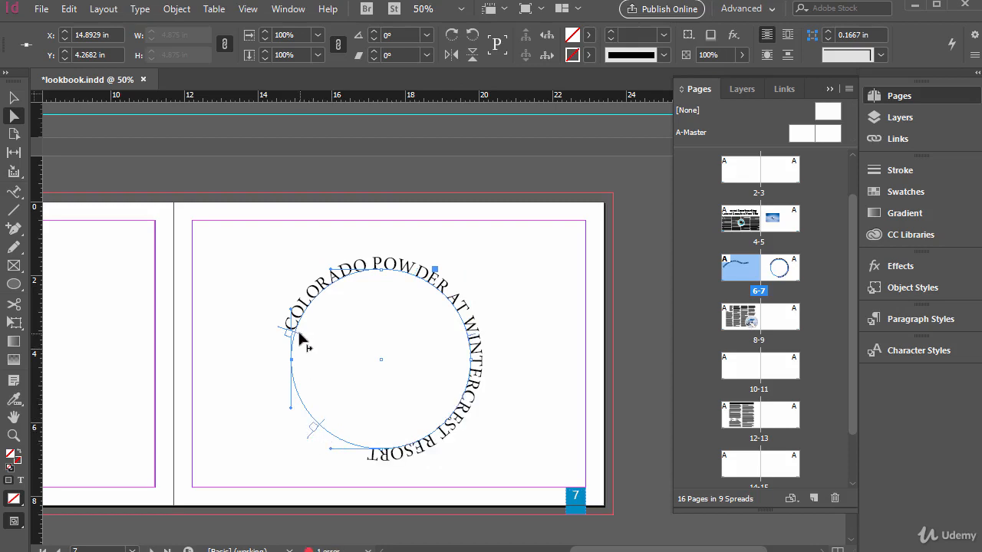
Step: Center the text over the top of the circle by moving its end bracket to the circle's bottom and its start bracket to the lower-left arc
drag(297, 337, 300, 395)
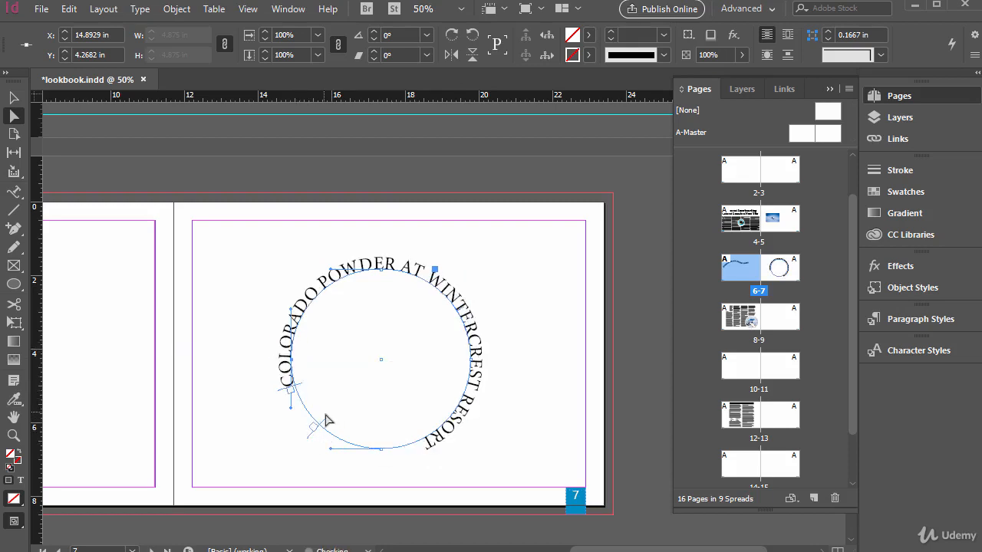
drag(322, 427, 394, 453)
drag(297, 393, 316, 422)
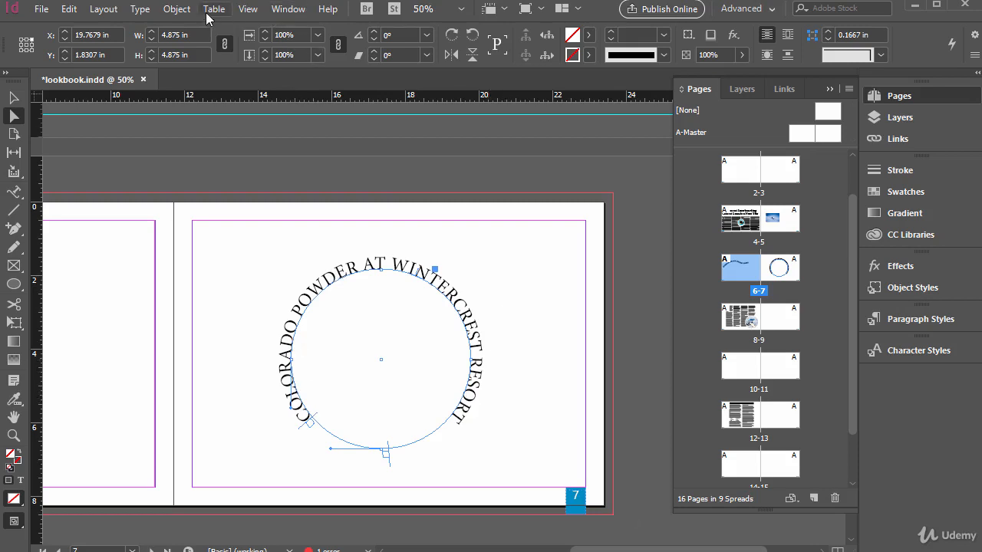
Step: Try flipping the text to the inside of the circle and moving its start bracket to the lower left, and undo both changes
click(137, 15)
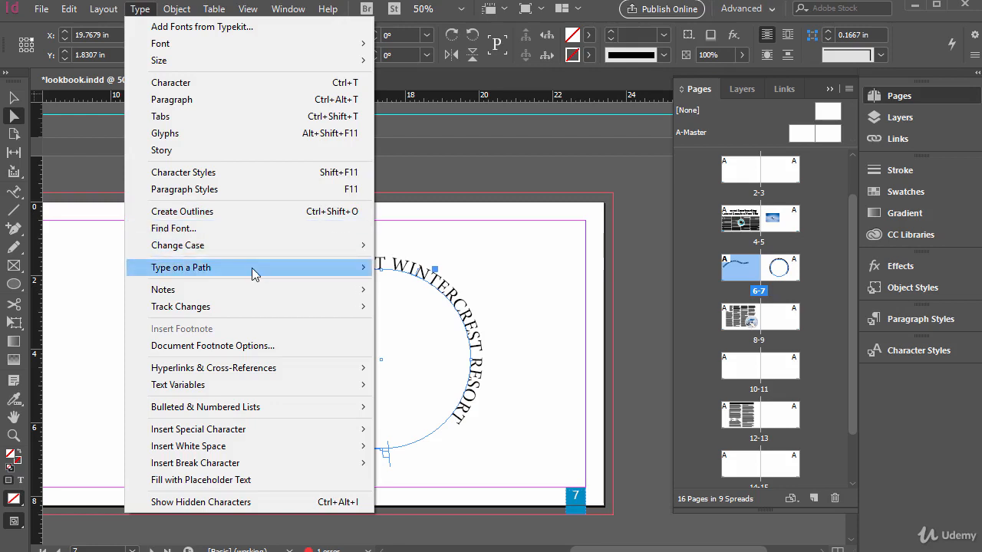
mouse_move(252, 268)
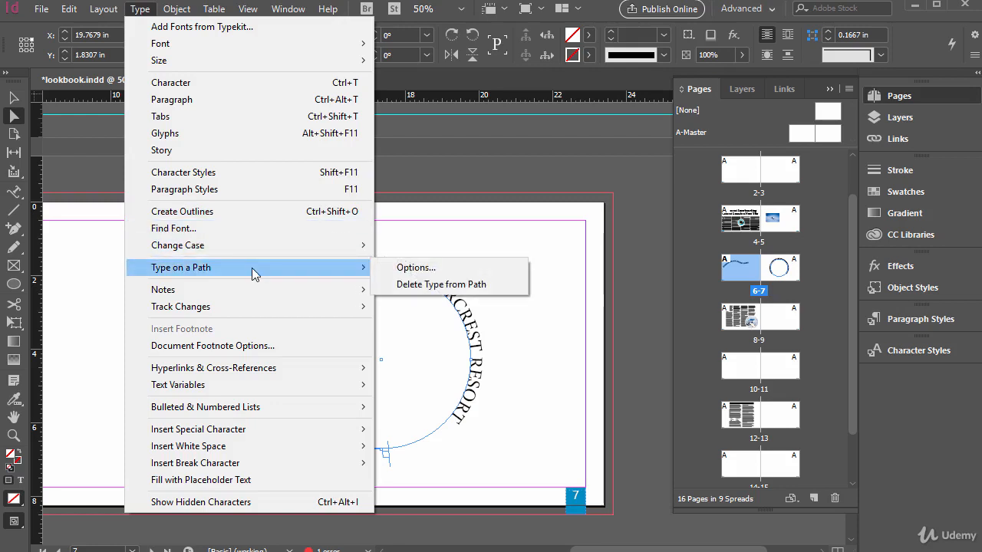
click(434, 273)
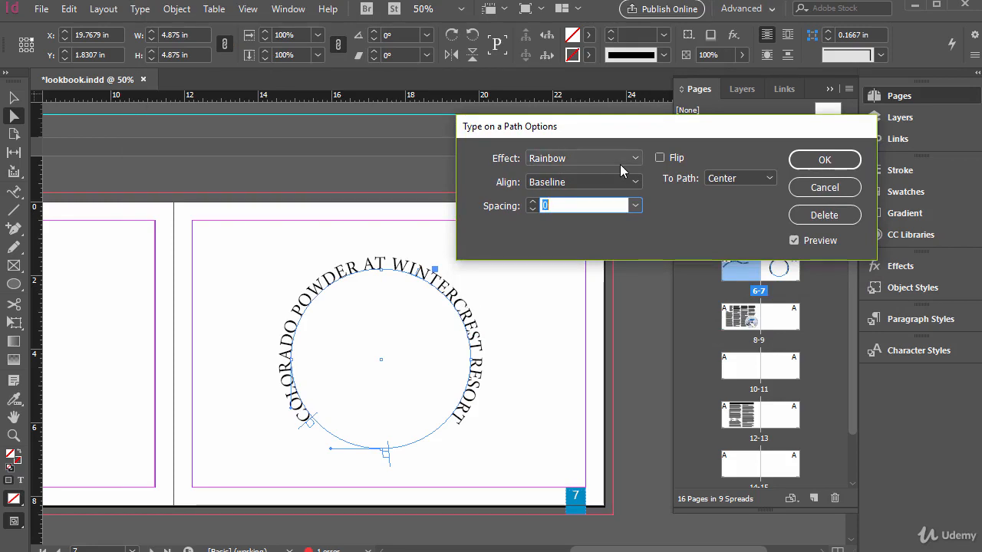
click(660, 158)
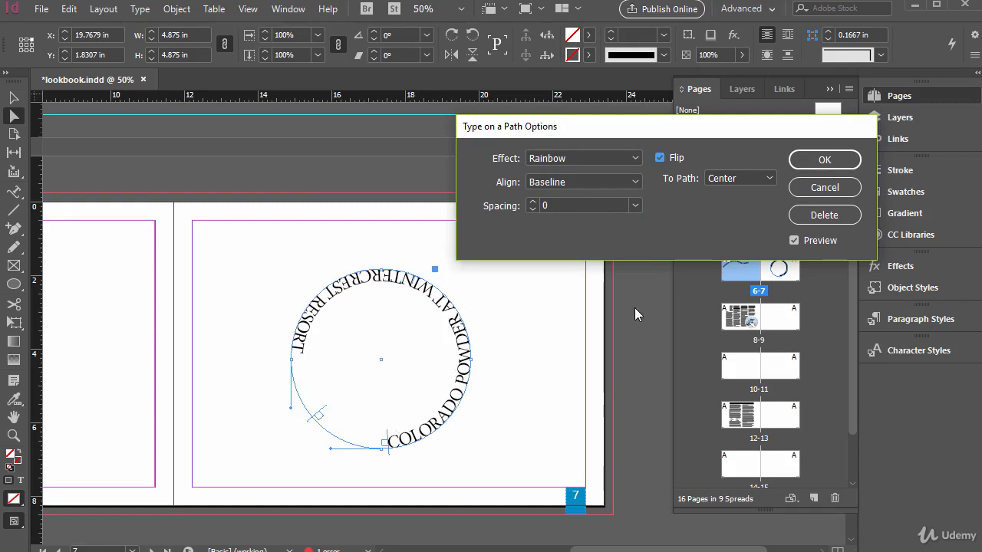
key(Return)
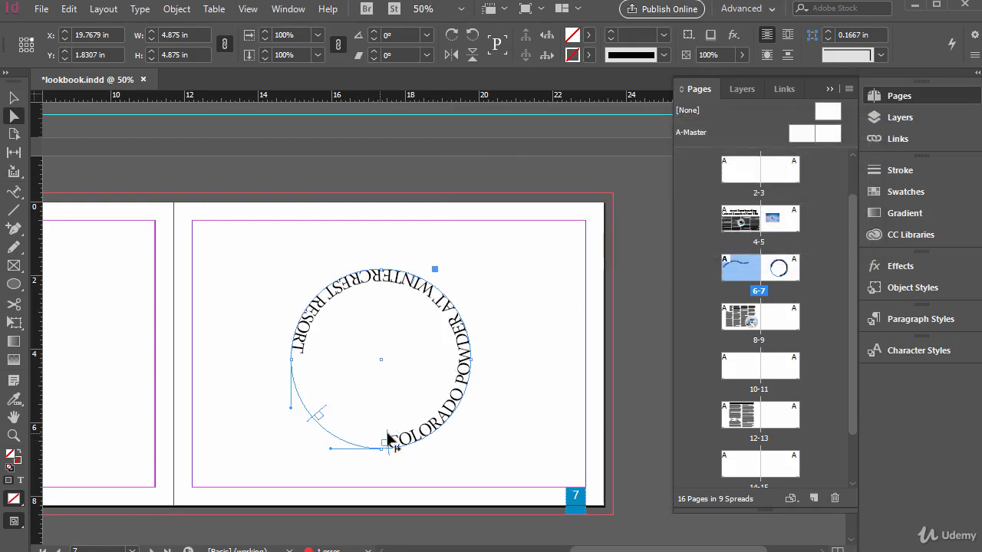
drag(389, 440, 332, 420)
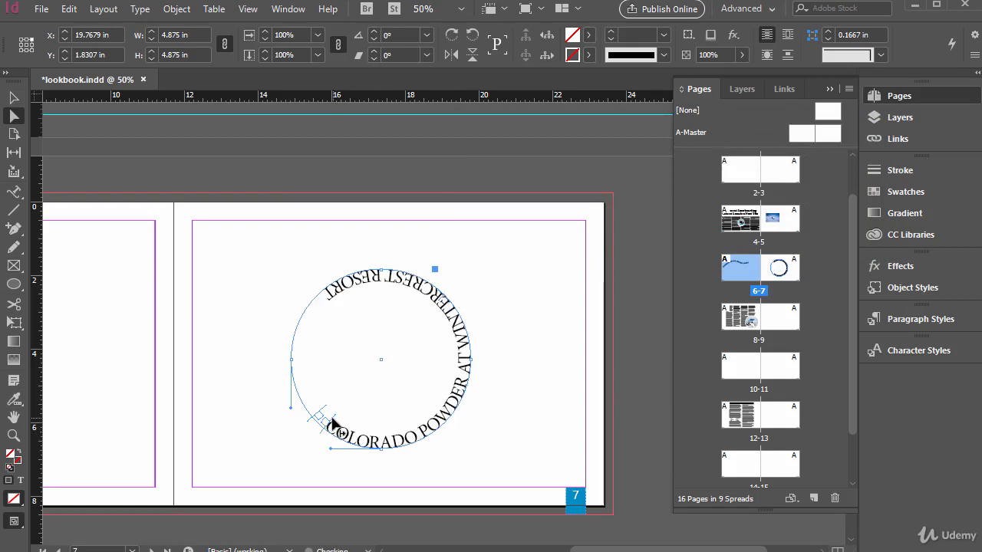
key(ctrl+z)
key(ctrl+z)
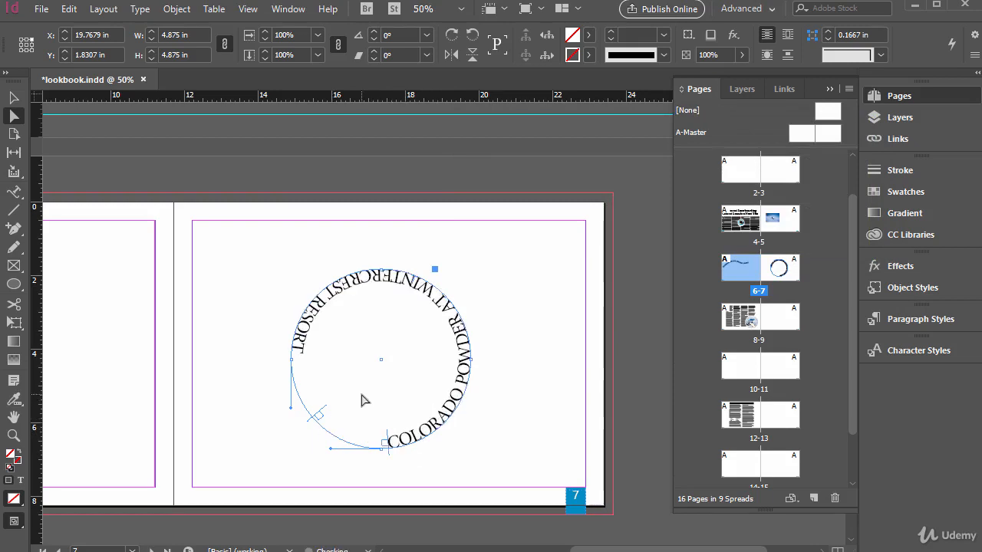
Step: Preview the Skew and 3D Ribbon effects on the circle text in the Type on a Path options
click(140, 10)
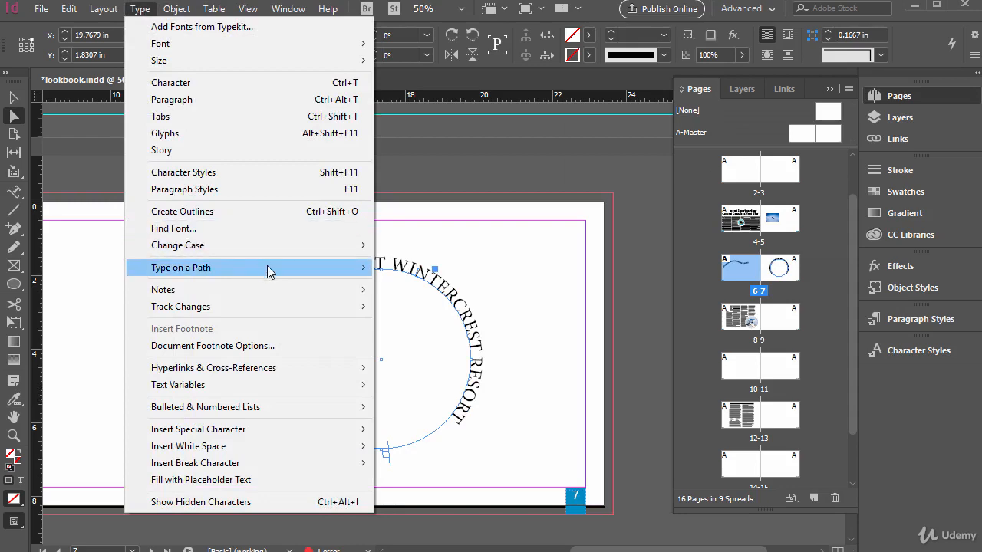
mouse_move(268, 267)
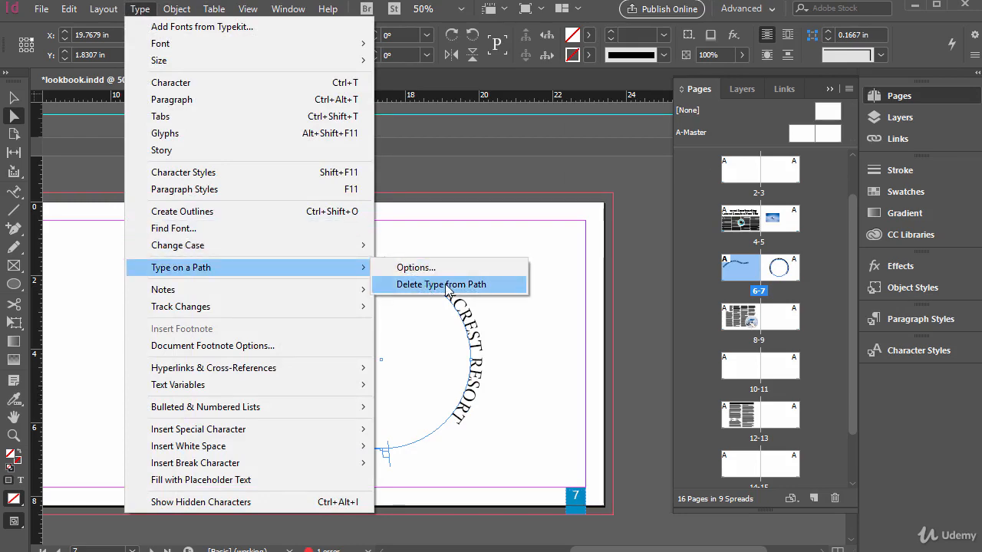
click(447, 285)
key(ctrl+z)
click(140, 9)
click(416, 267)
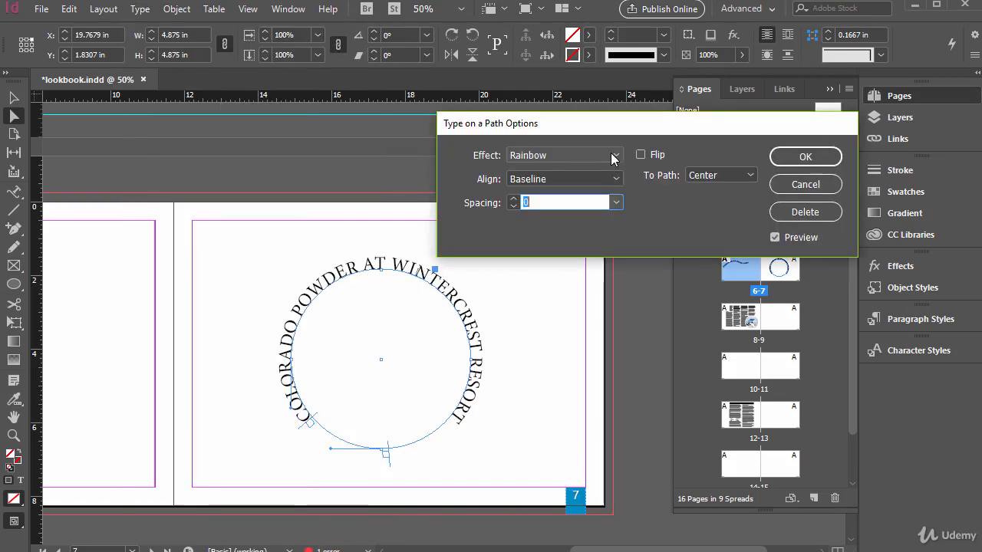
click(613, 156)
click(582, 189)
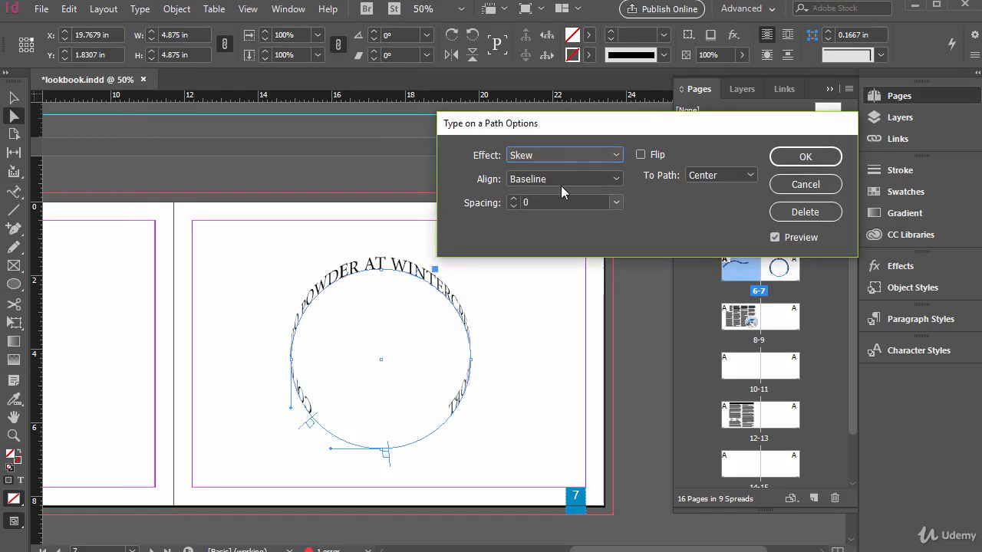
click(587, 155)
click(569, 204)
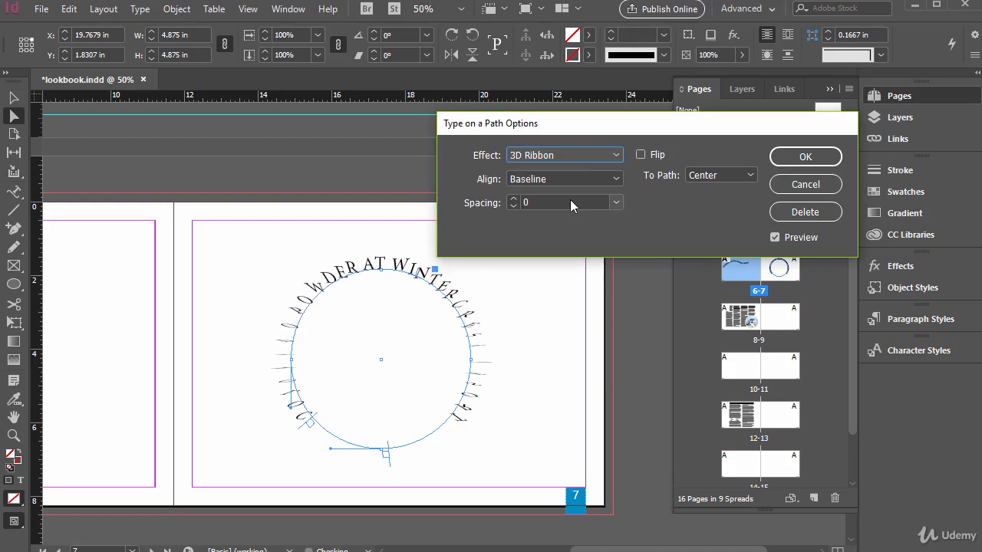
Step: Preview the Stair Step and Gravity effects on the circle text and return the effect to Rainbow
click(603, 156)
click(579, 218)
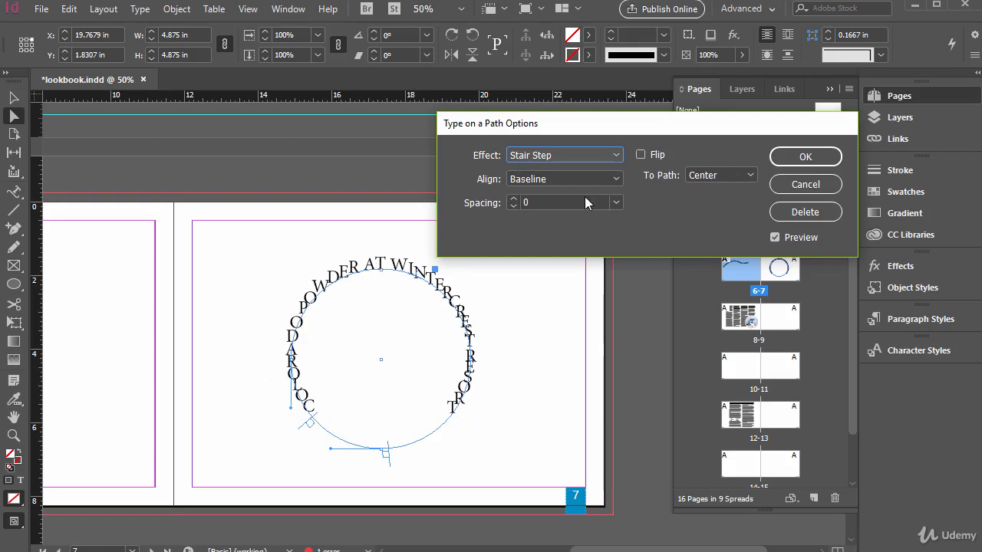
click(564, 155)
click(536, 239)
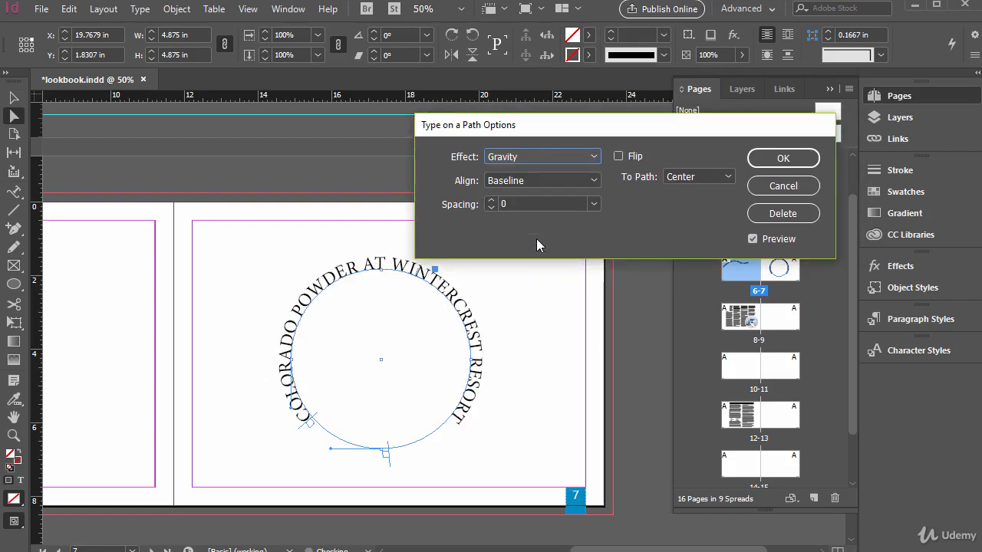
click(516, 158)
click(574, 172)
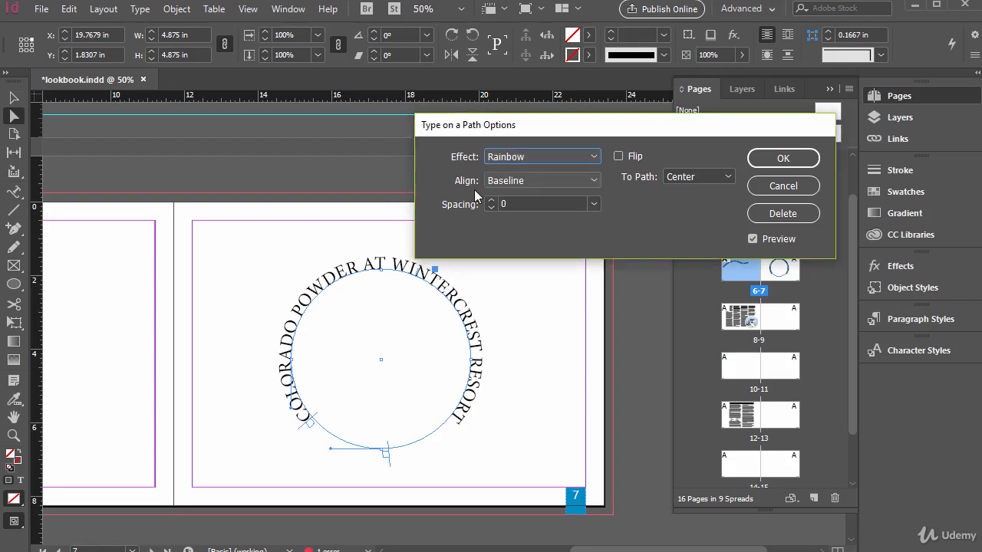
click(592, 156)
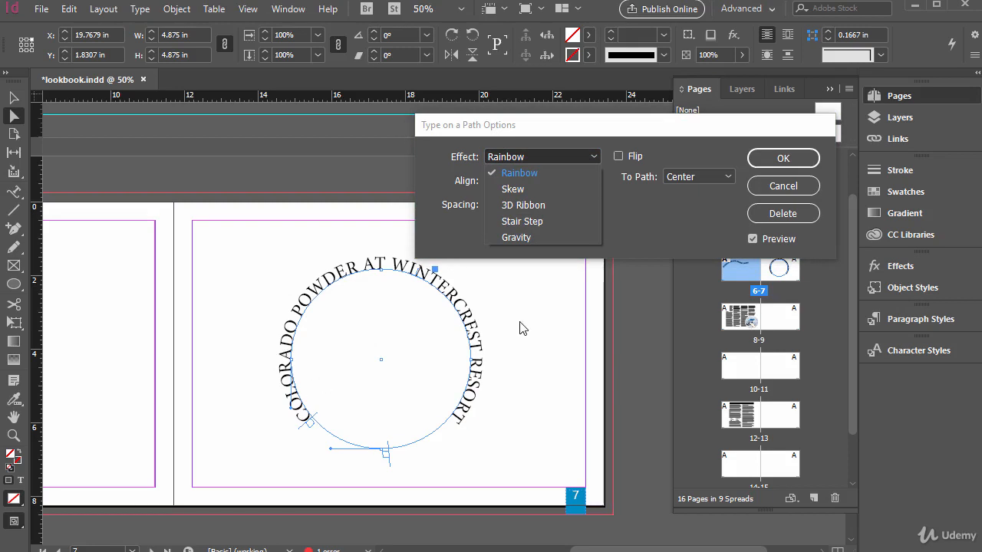
click(507, 174)
Step: Preview the Ascender, Descender and Center alignments plus the Top path position on the circle text, and cancel the options
click(594, 181)
click(552, 197)
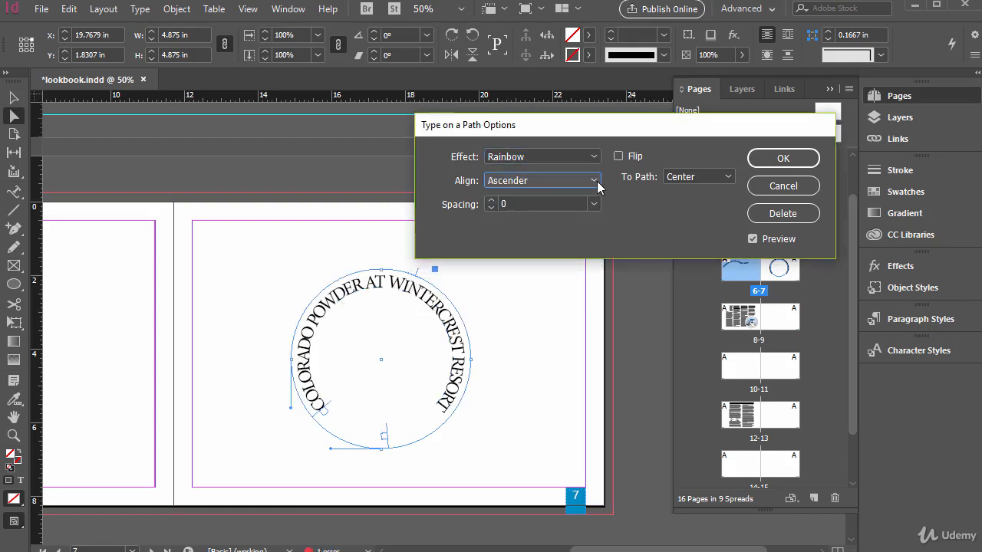
click(596, 184)
click(557, 214)
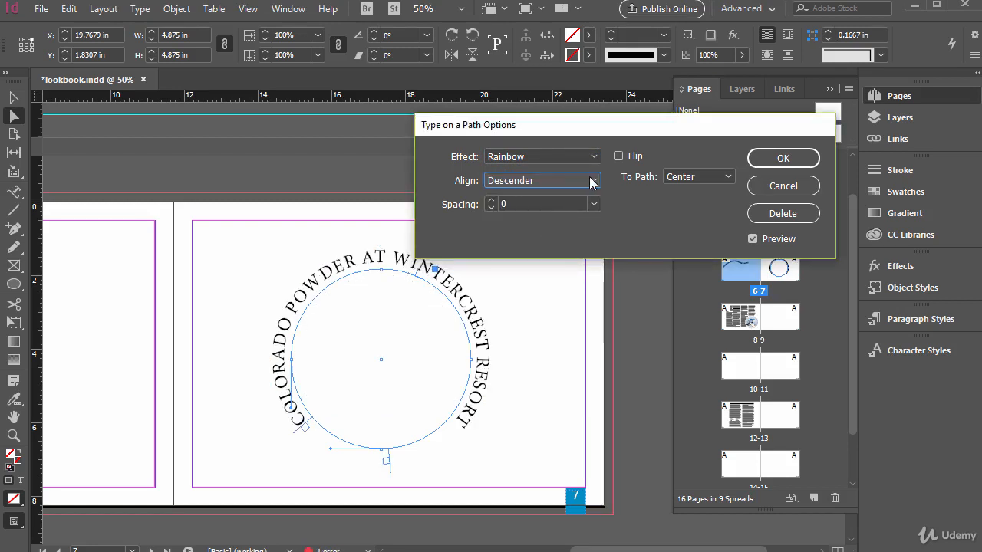
click(592, 183)
click(544, 228)
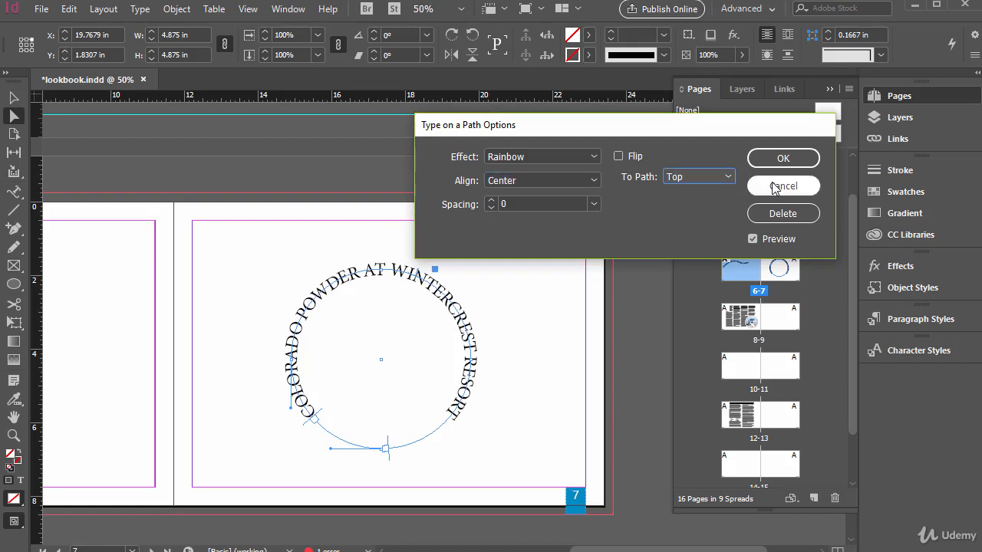
click(775, 186)
Step: Preview the Gravity effect on the wavy snowboarding text on page 6, and cancel the Type on a Path options
scroll(432, 369, left, 5)
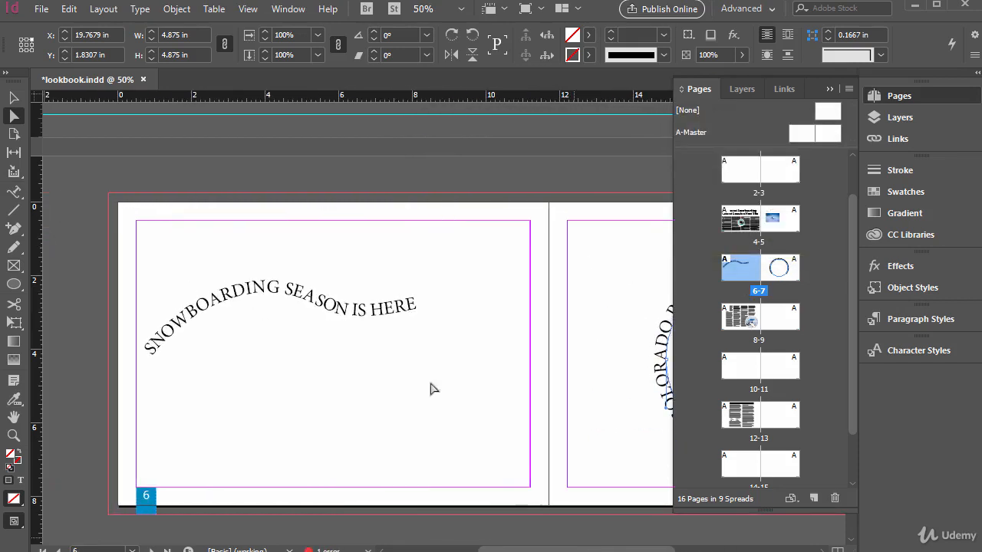
click(292, 294)
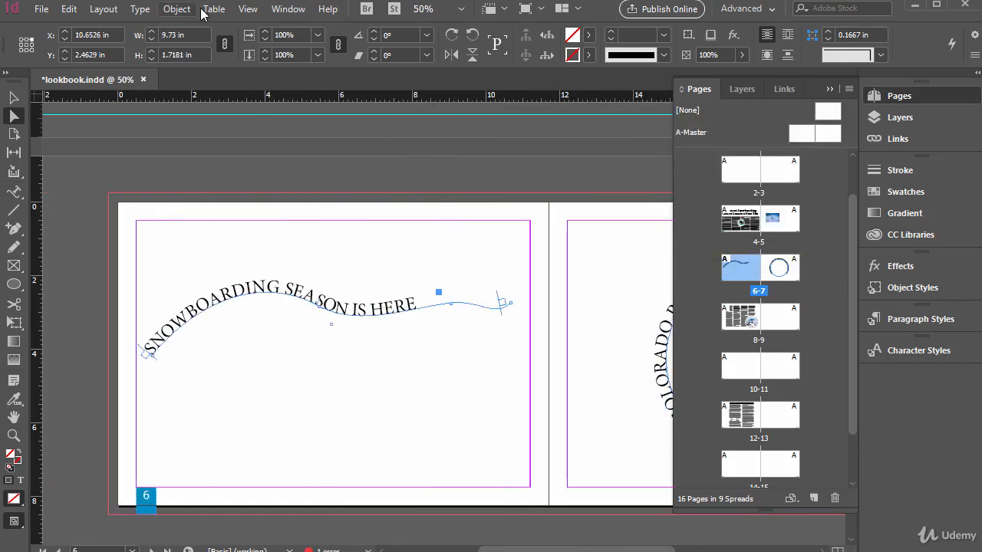
click(139, 8)
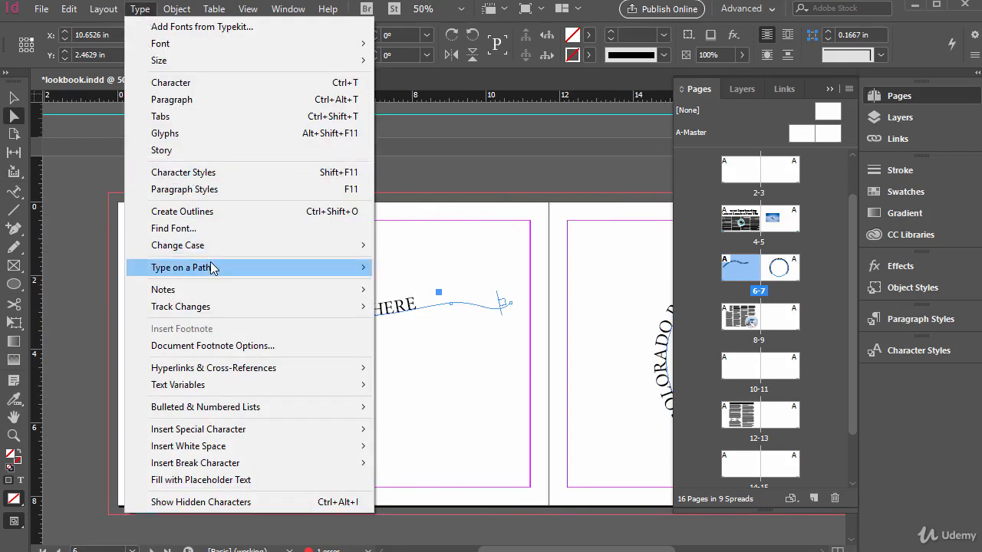
mouse_move(361, 267)
click(416, 268)
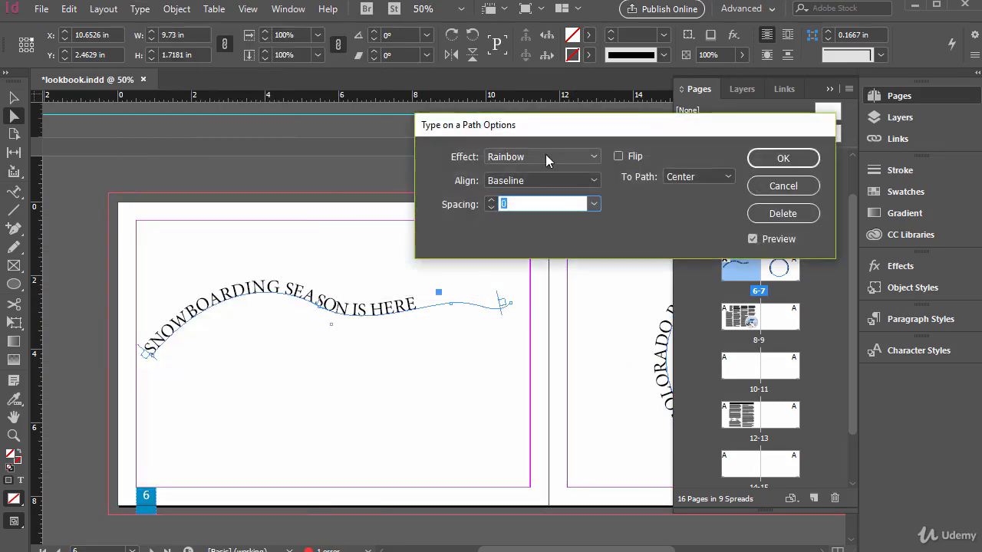
click(514, 157)
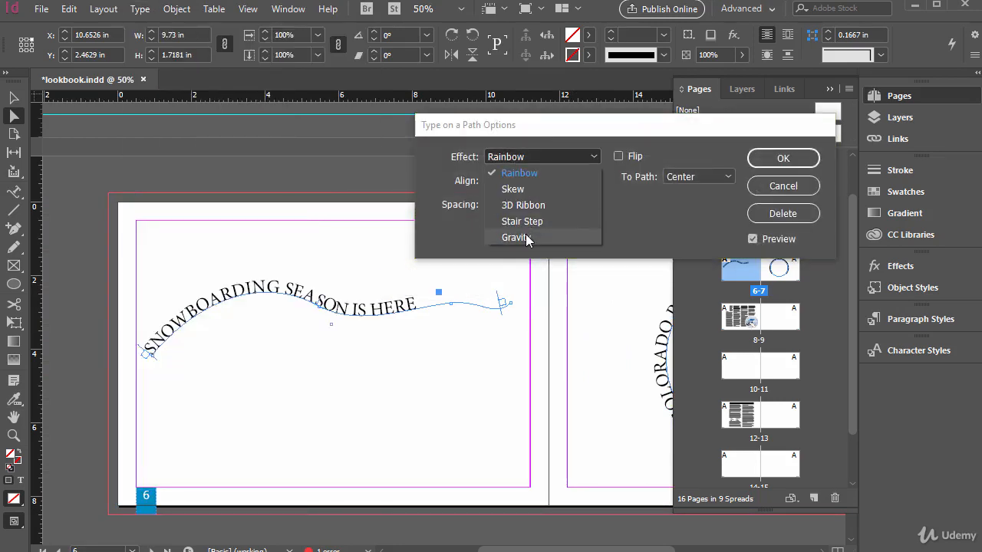
click(526, 234)
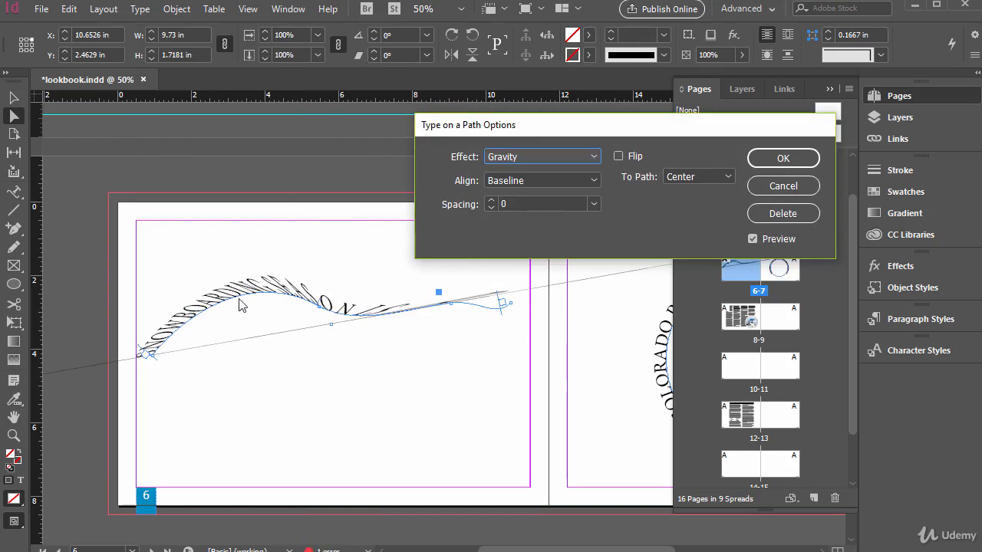
click(766, 190)
drag(545, 550, 593, 549)
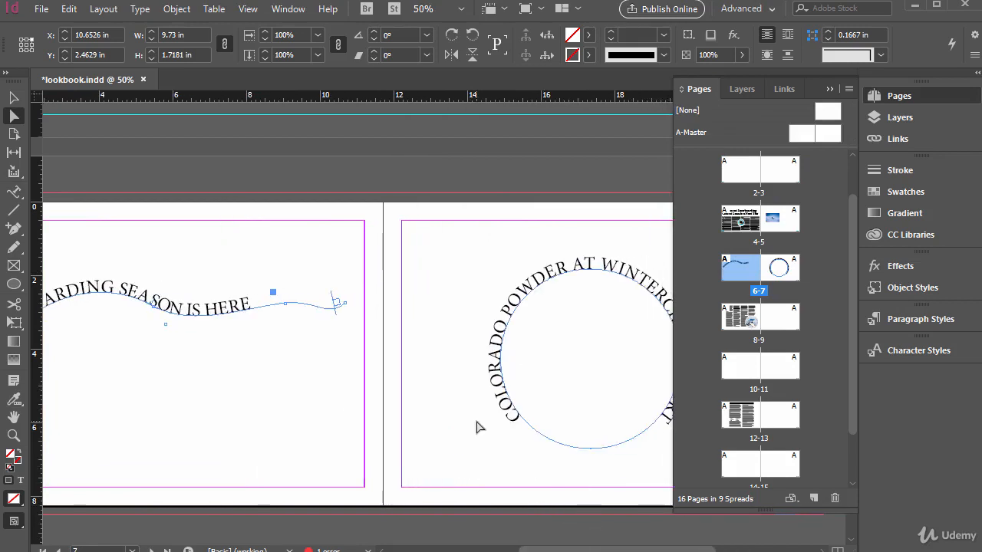